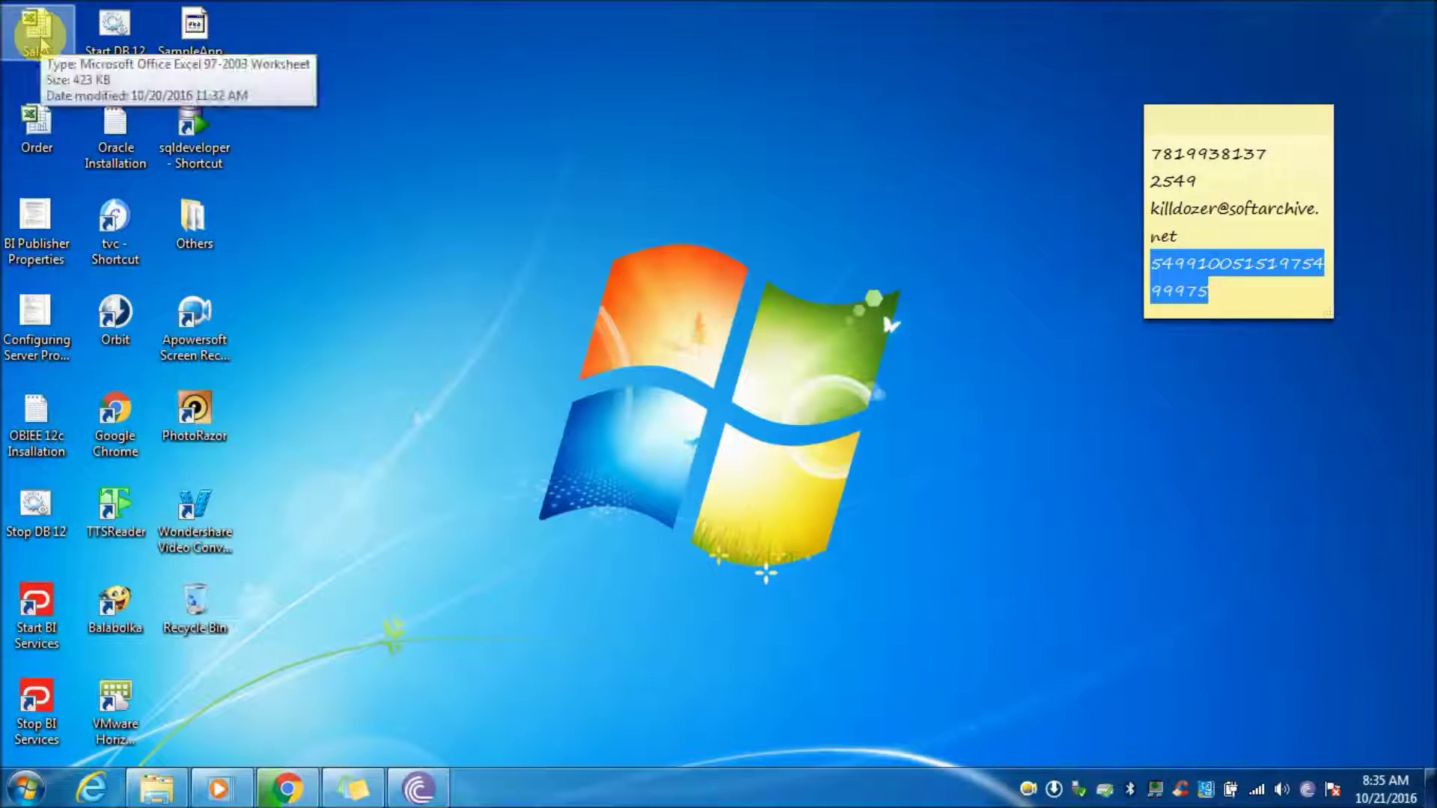
# Step: Open the Sales workbook, review its ID, Product, Price and Sales Qty columns, then close it
pyautogui.click(43, 44)
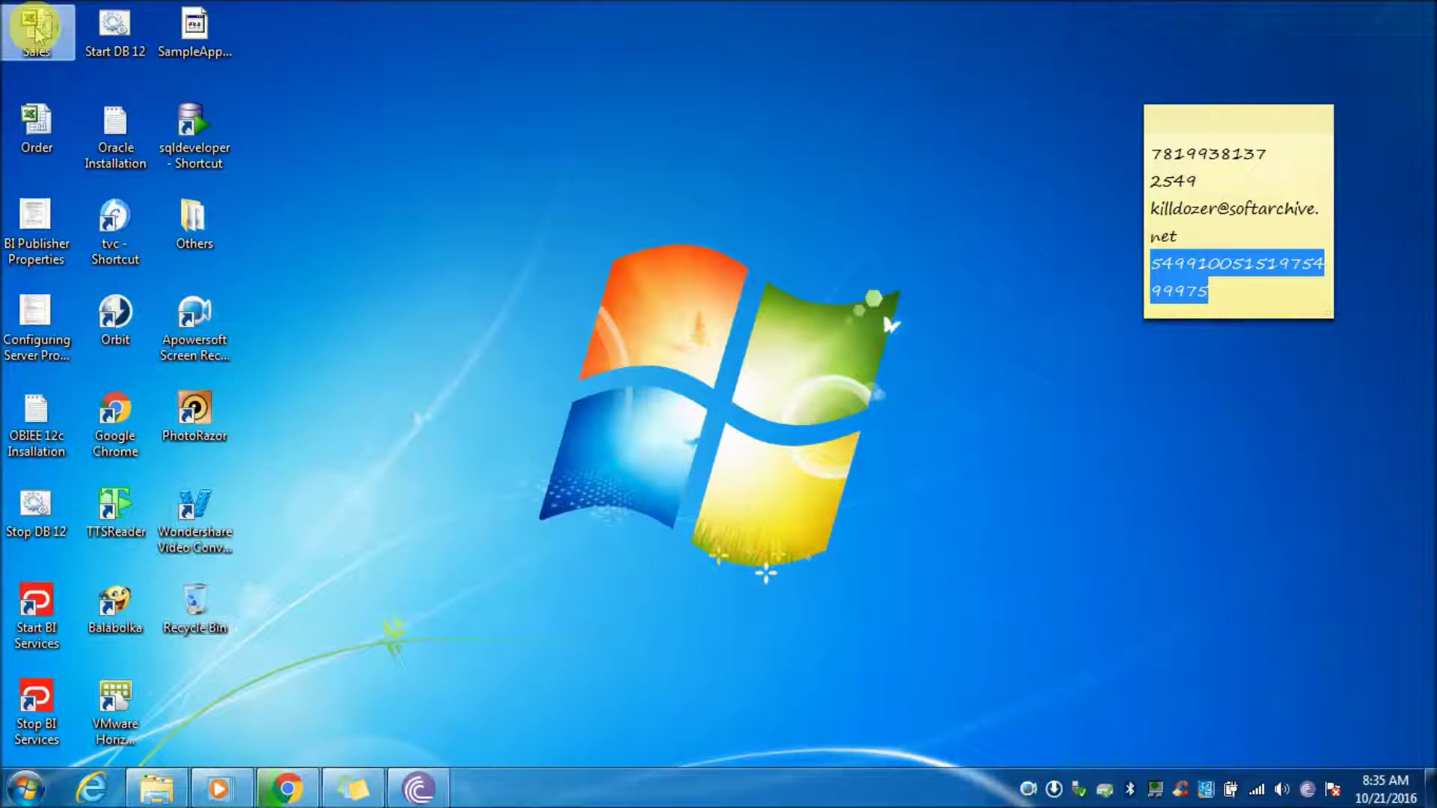
pyautogui.doubleClick(35, 33)
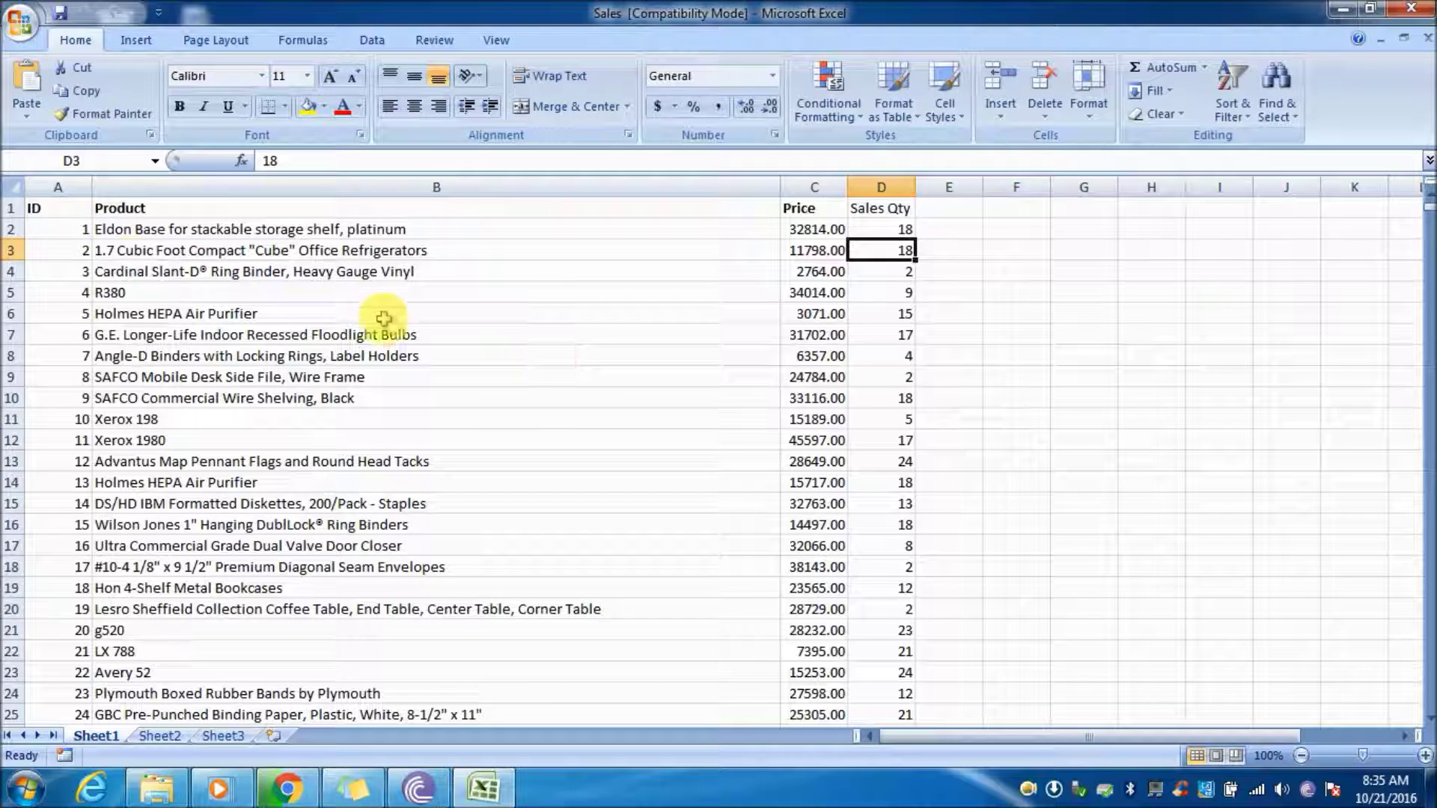
pyautogui.click(32, 207)
pyautogui.click(130, 208)
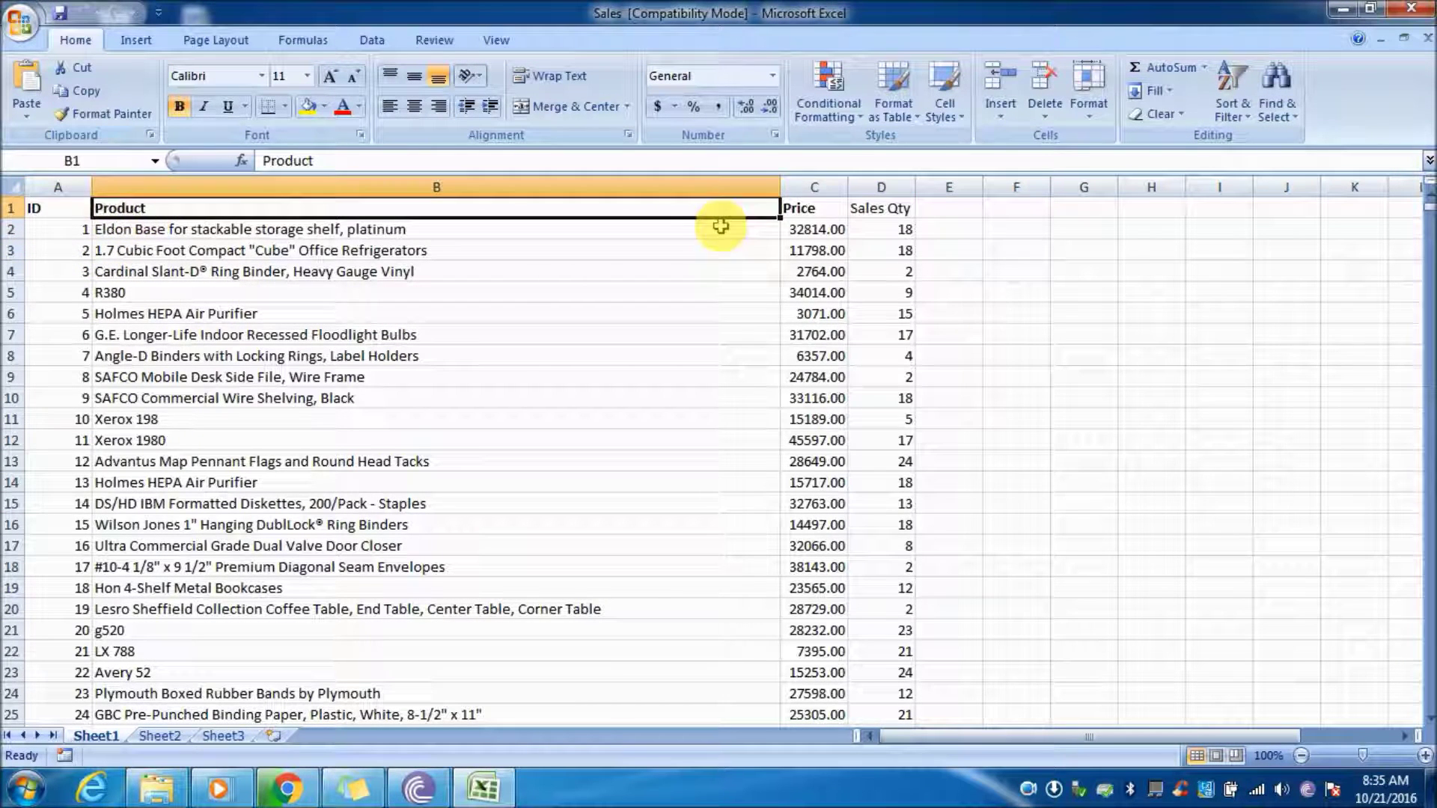
pyautogui.click(804, 209)
pyautogui.click(879, 211)
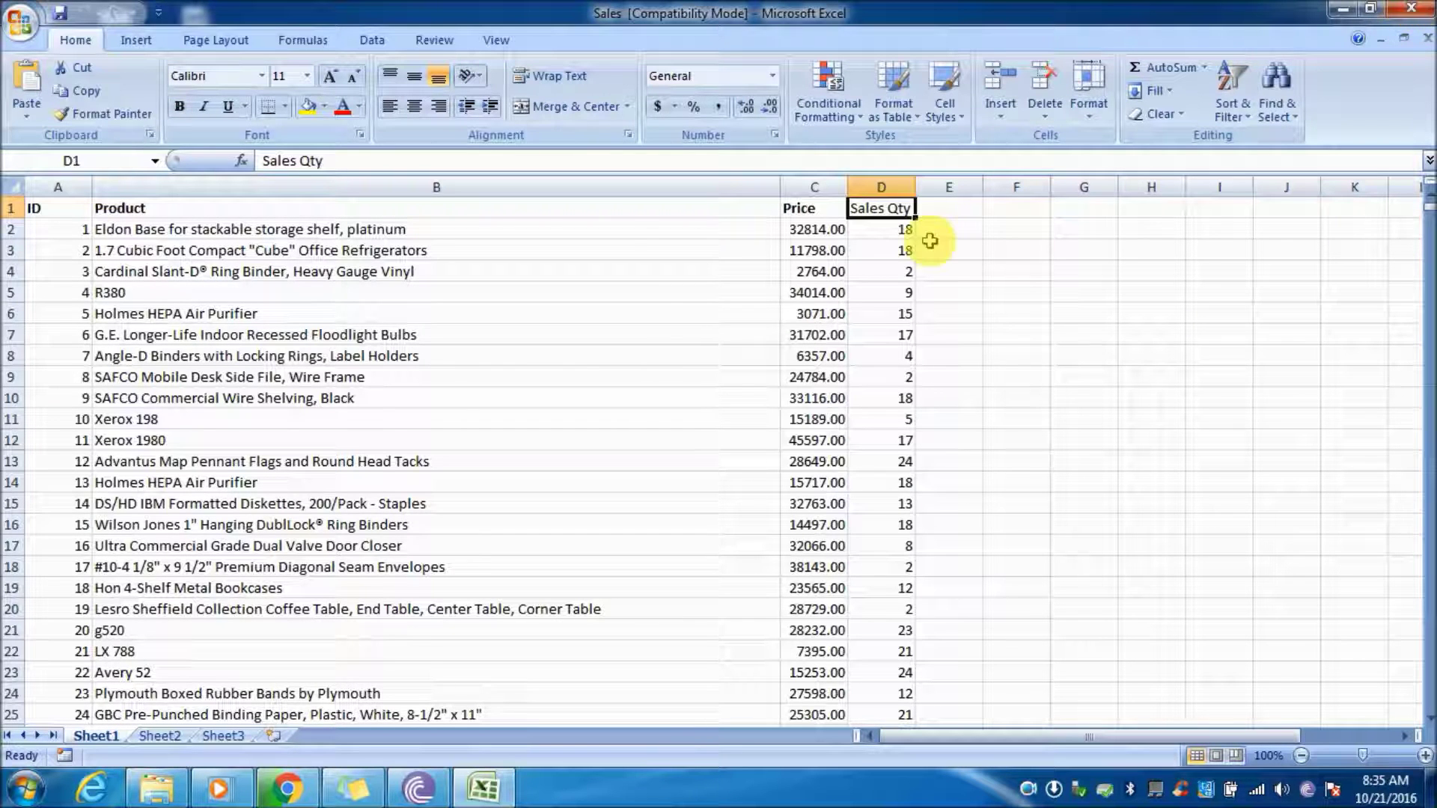
pyautogui.moveTo(881, 224); pyautogui.dragTo(877, 378)
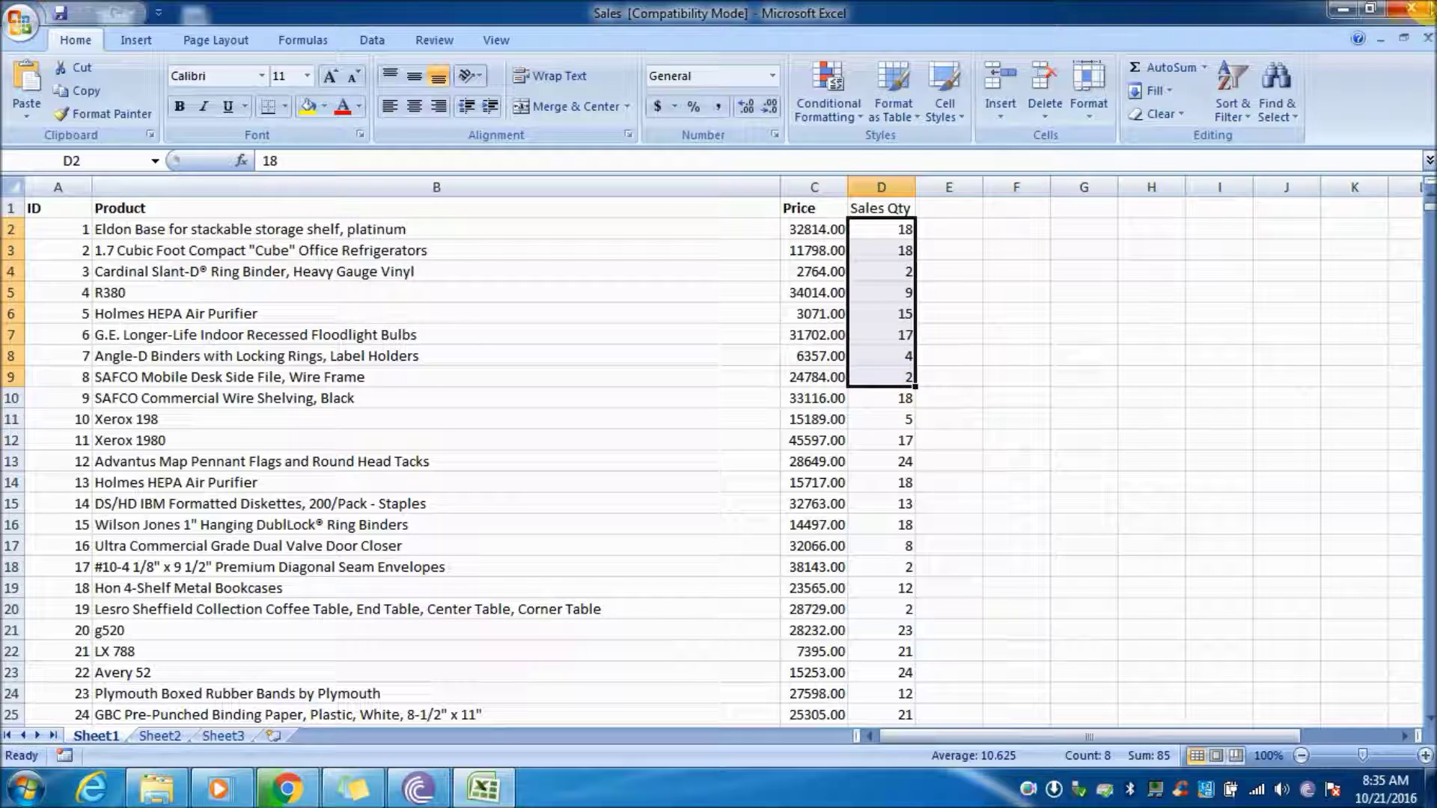
pyautogui.click(1411, 9)
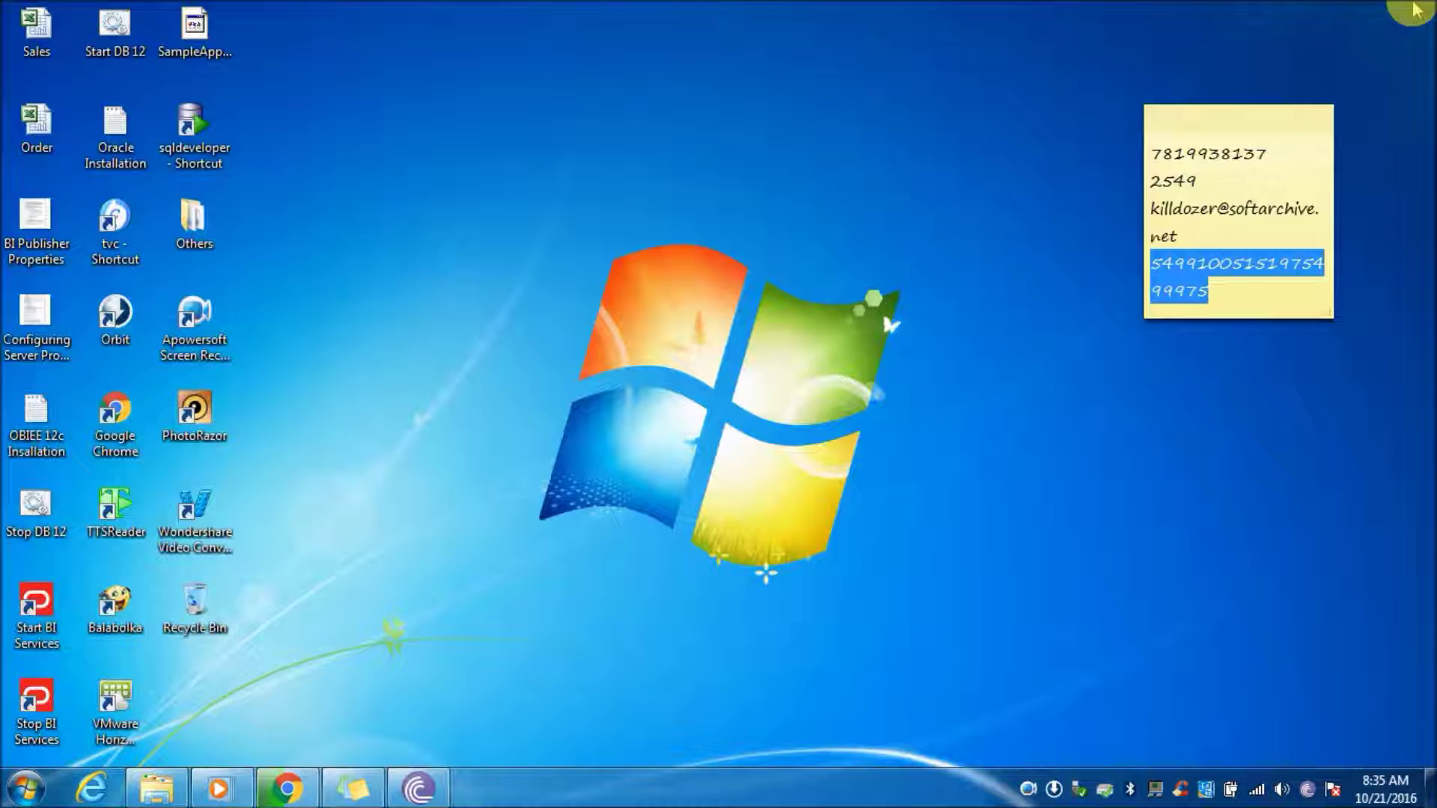
# Step: Open the Order workbook and review its ID, Product and Orders columns
pyautogui.doubleClick(36, 147)
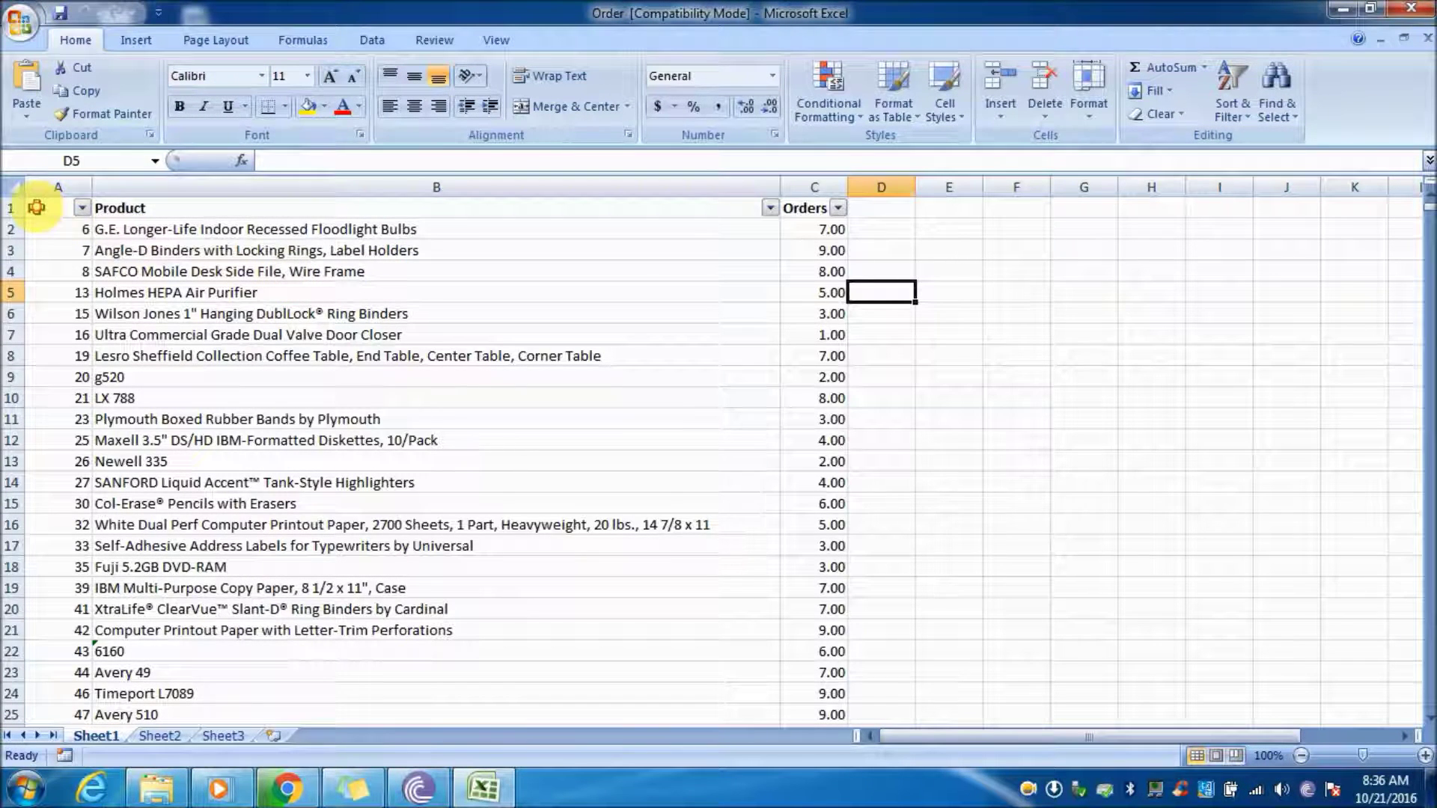
pyautogui.click(36, 207)
pyautogui.click(169, 208)
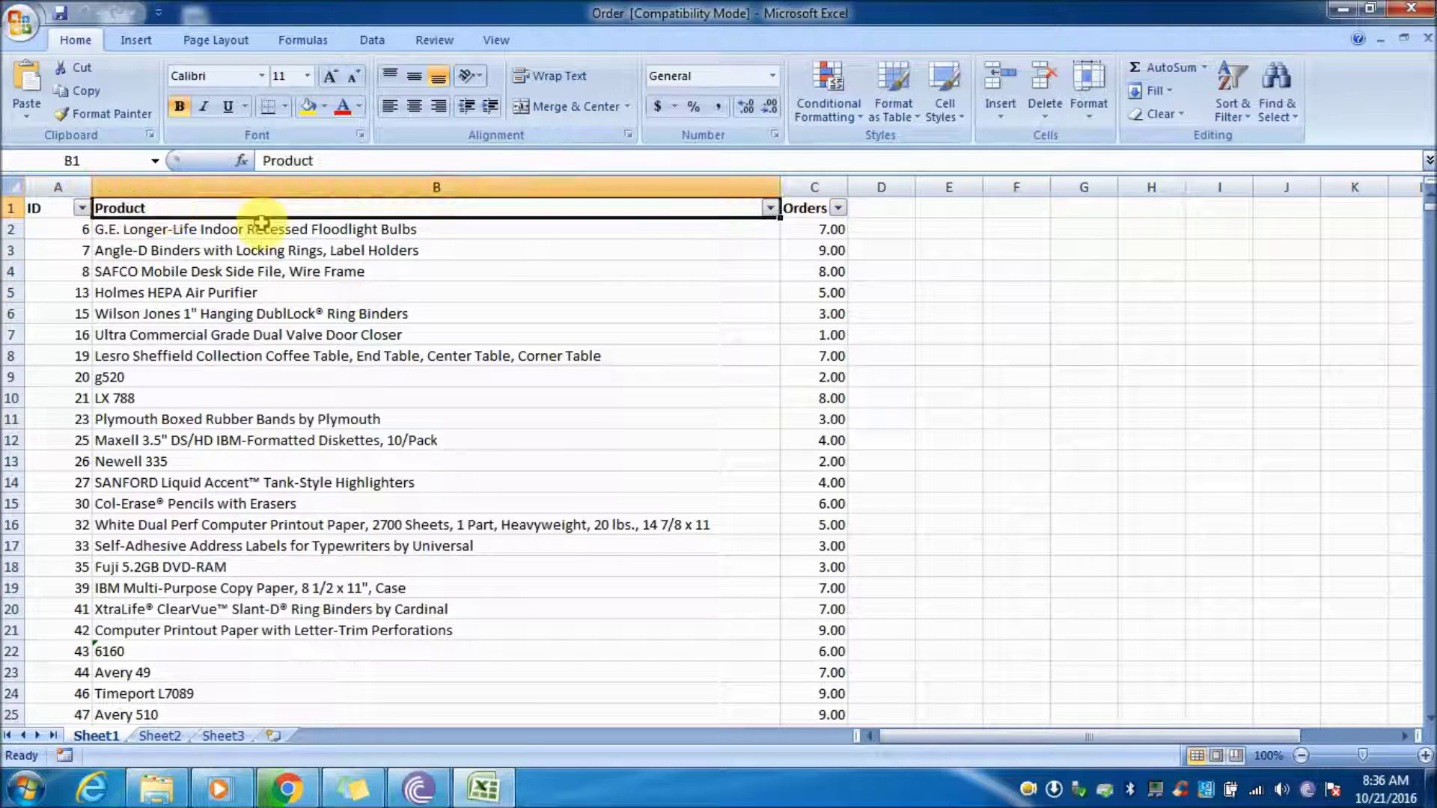
pyautogui.click(812, 217)
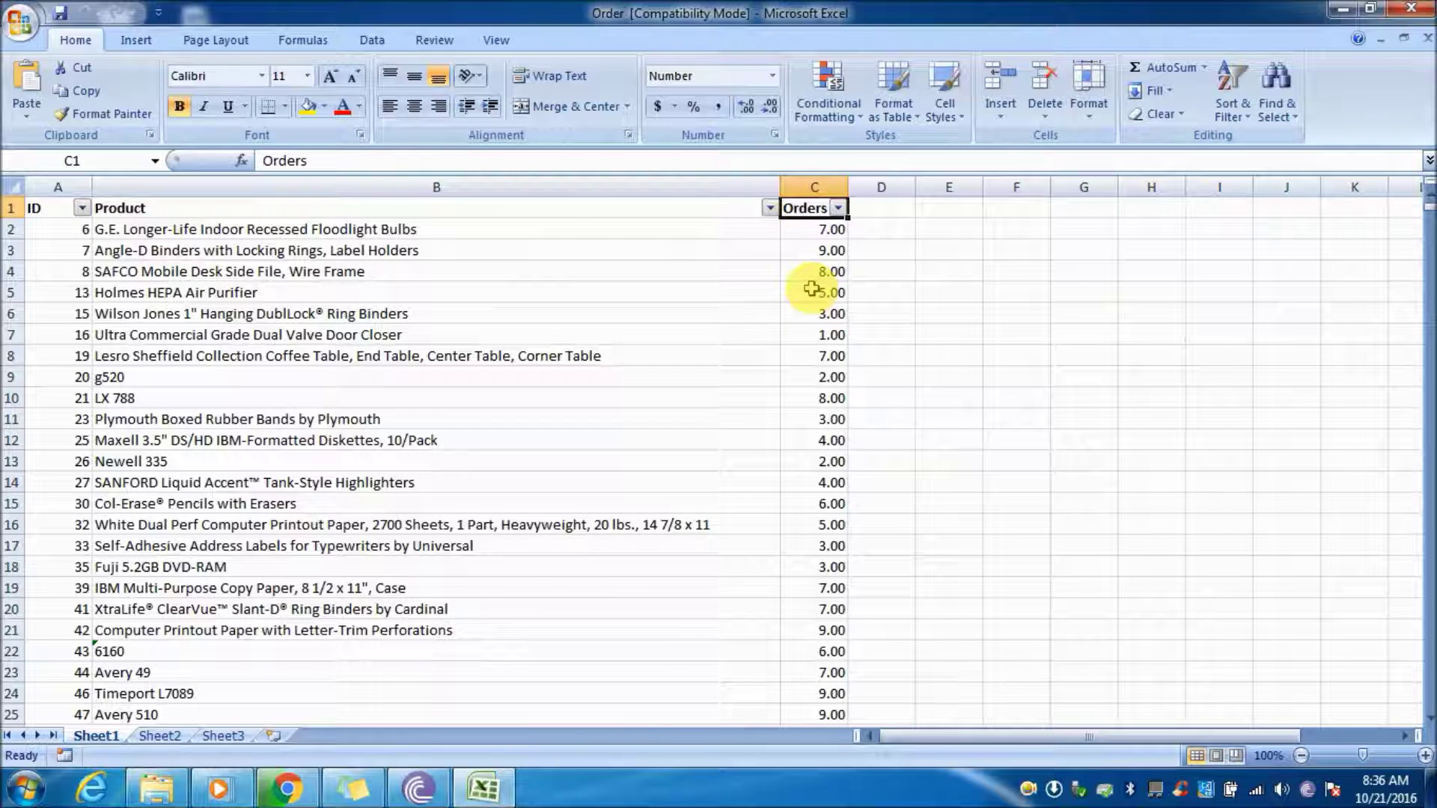
pyautogui.click(816, 250)
pyautogui.click(819, 231)
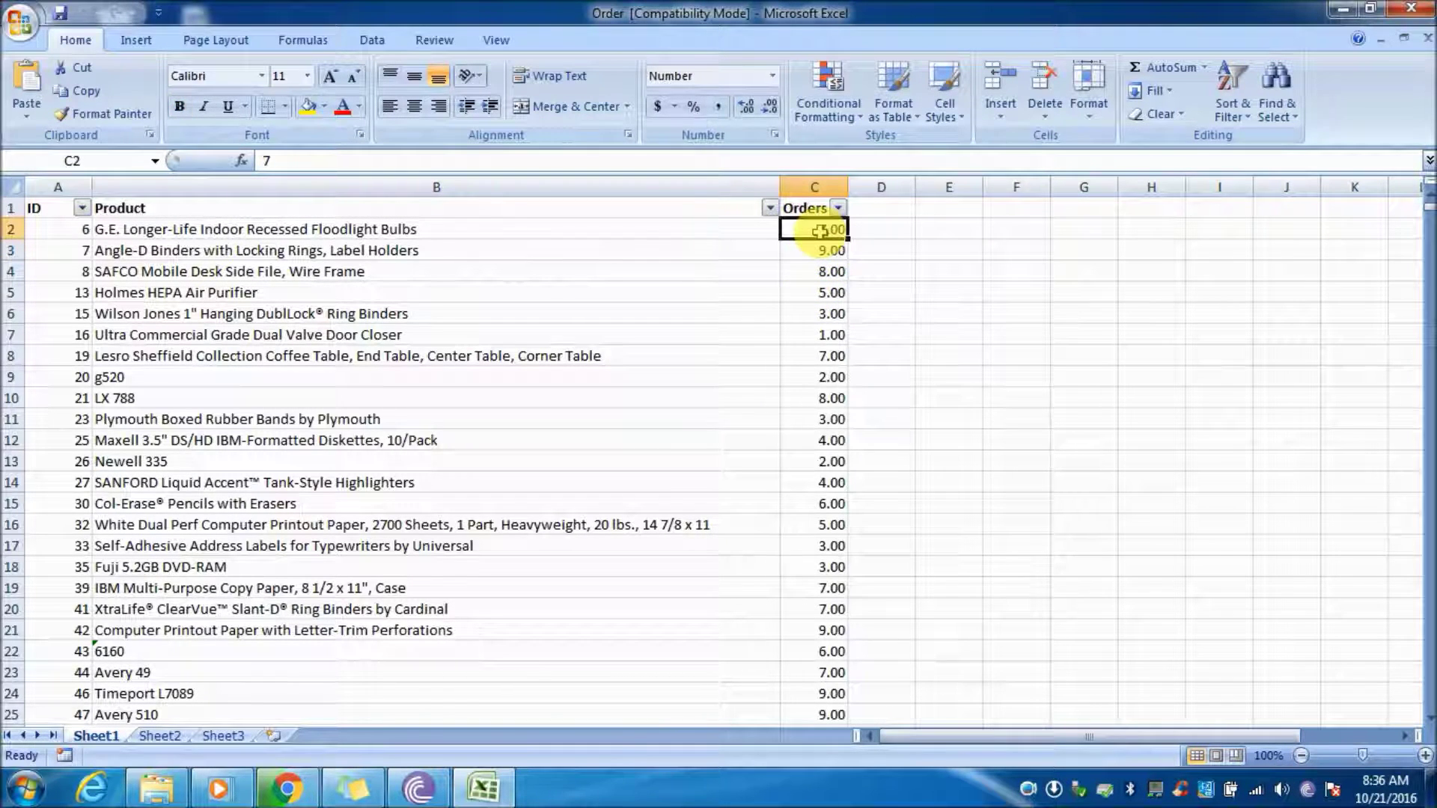
pyautogui.click(335, 263)
pyautogui.press('Down')
pyautogui.press('Down')
pyautogui.press('Down')
pyautogui.press('Down')
pyautogui.press('Down')
pyautogui.press('Up')
pyautogui.press('Up')
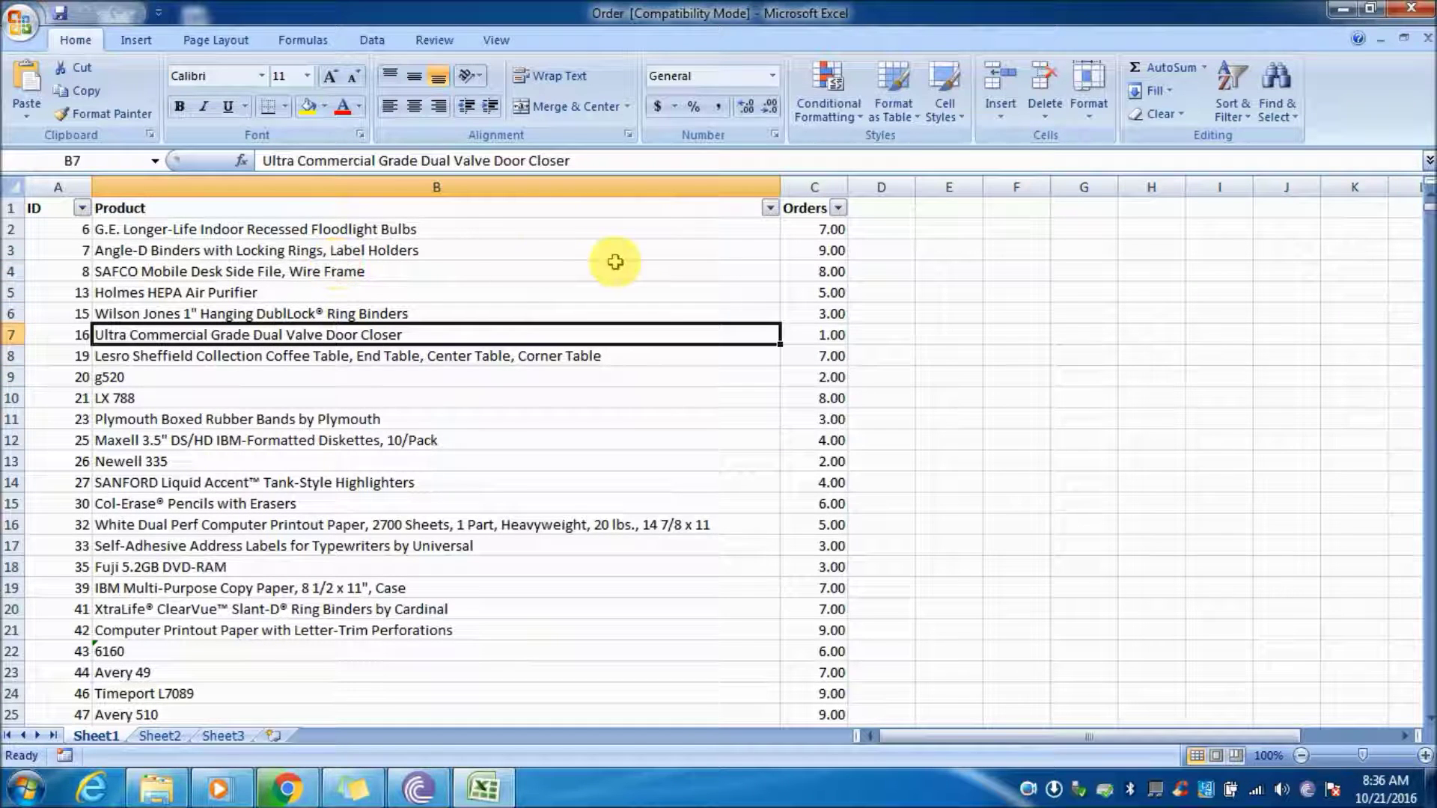
# Step: Enter the heading 'Sales Qty' in D1 and show the desktop
pyautogui.click(878, 207)
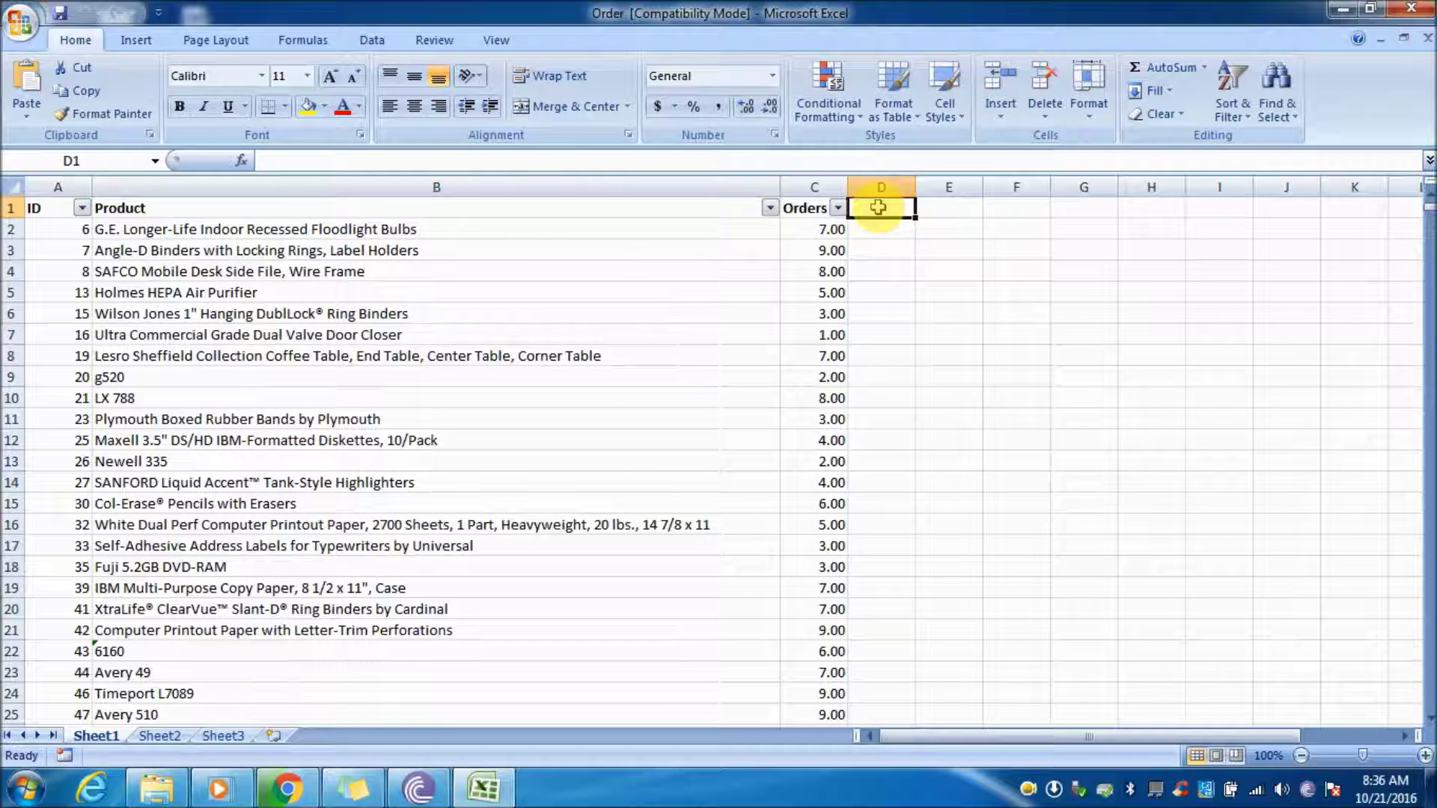
pyautogui.write('Sales Qty')
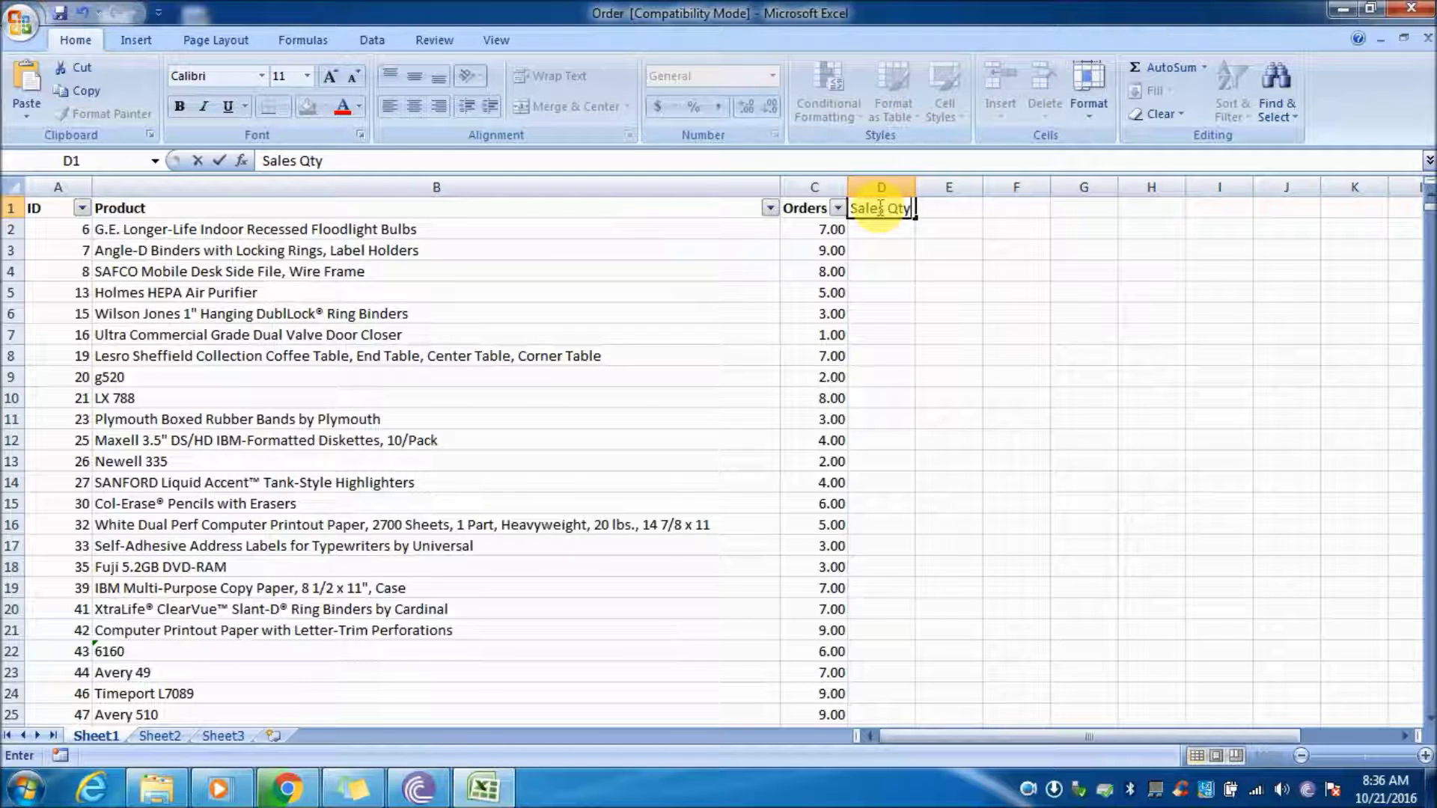
pyautogui.press('Return')
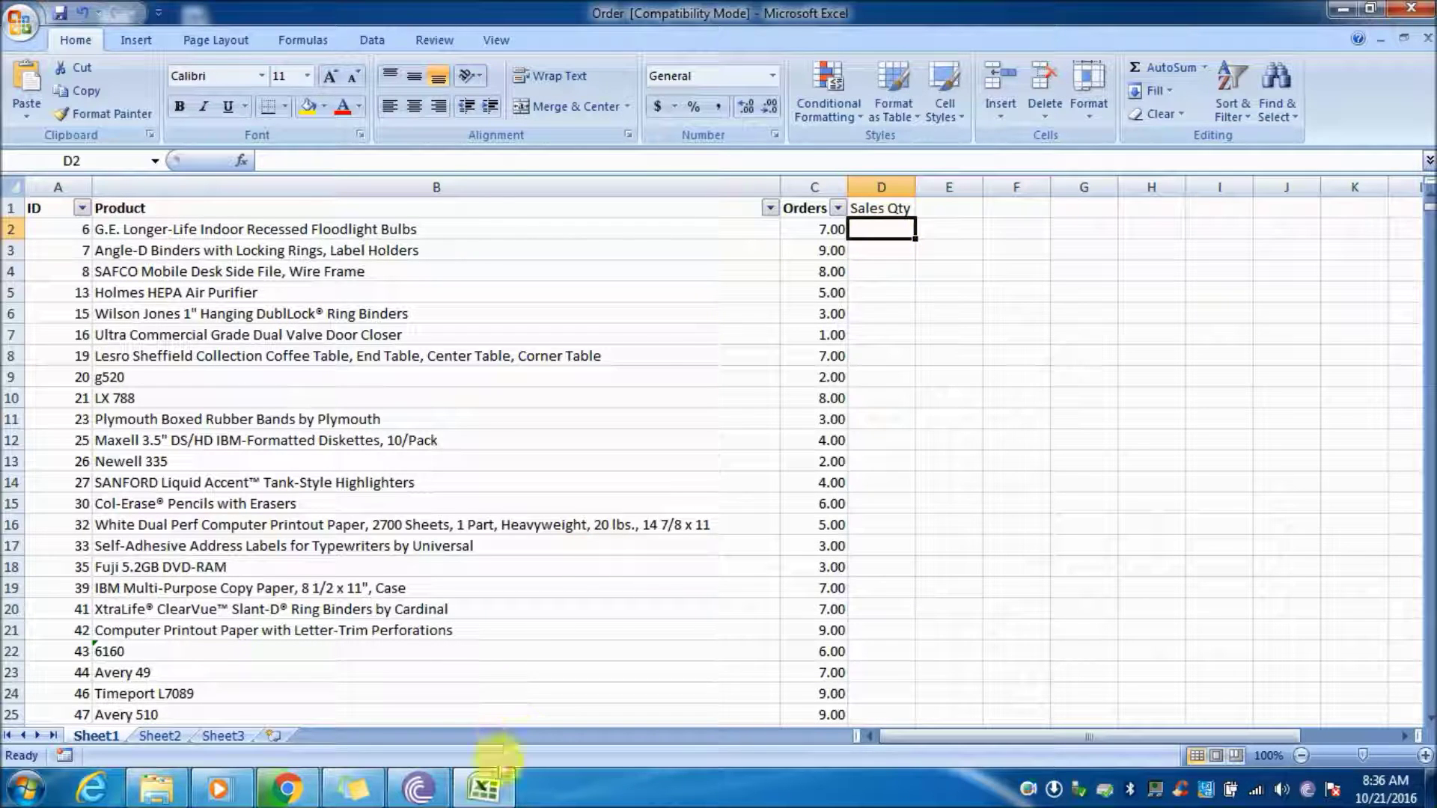
pyautogui.press('super+d')
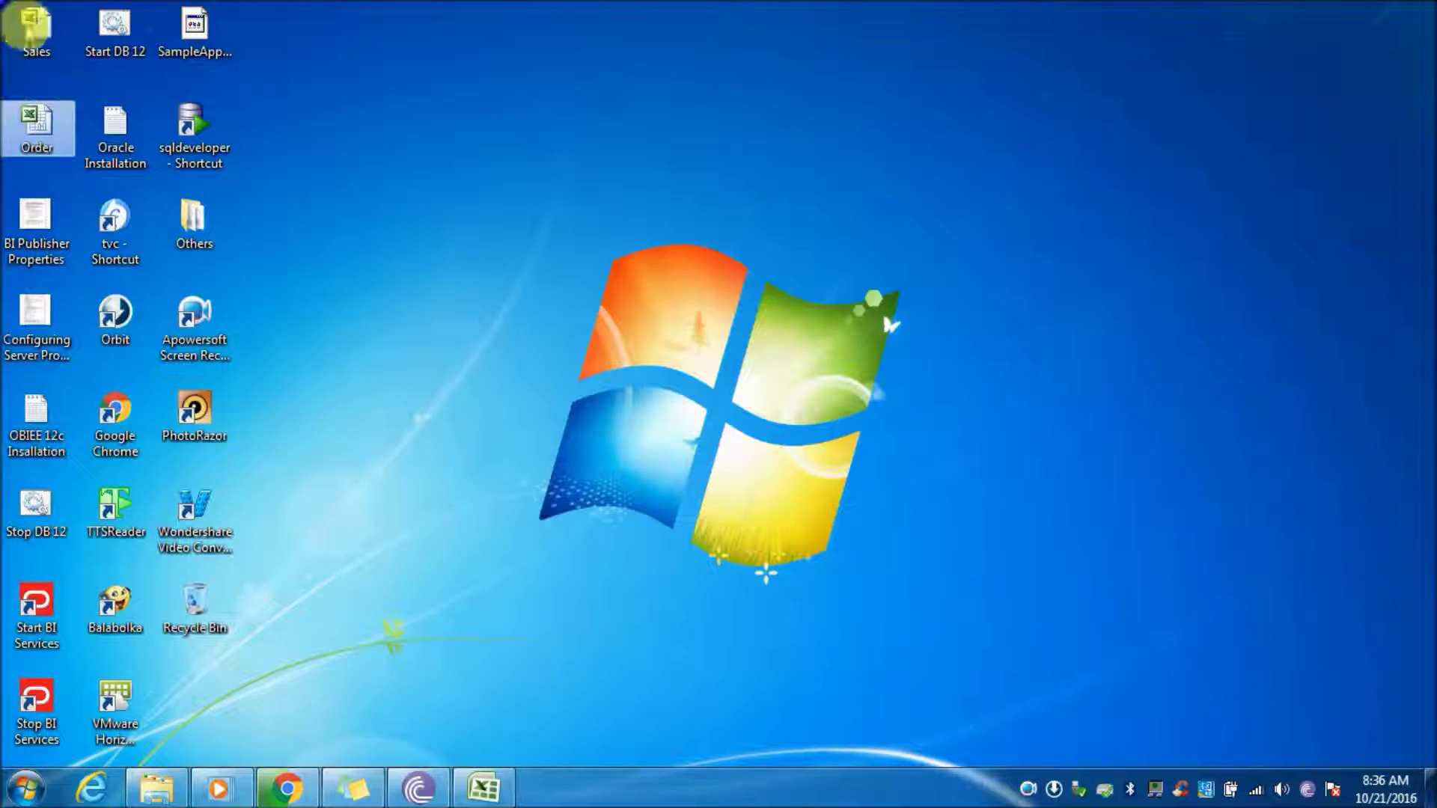
# Step: Reopen the Sales workbook to check its Sales Qty column, then return to the Order workbook
pyautogui.doubleClick(33, 33)
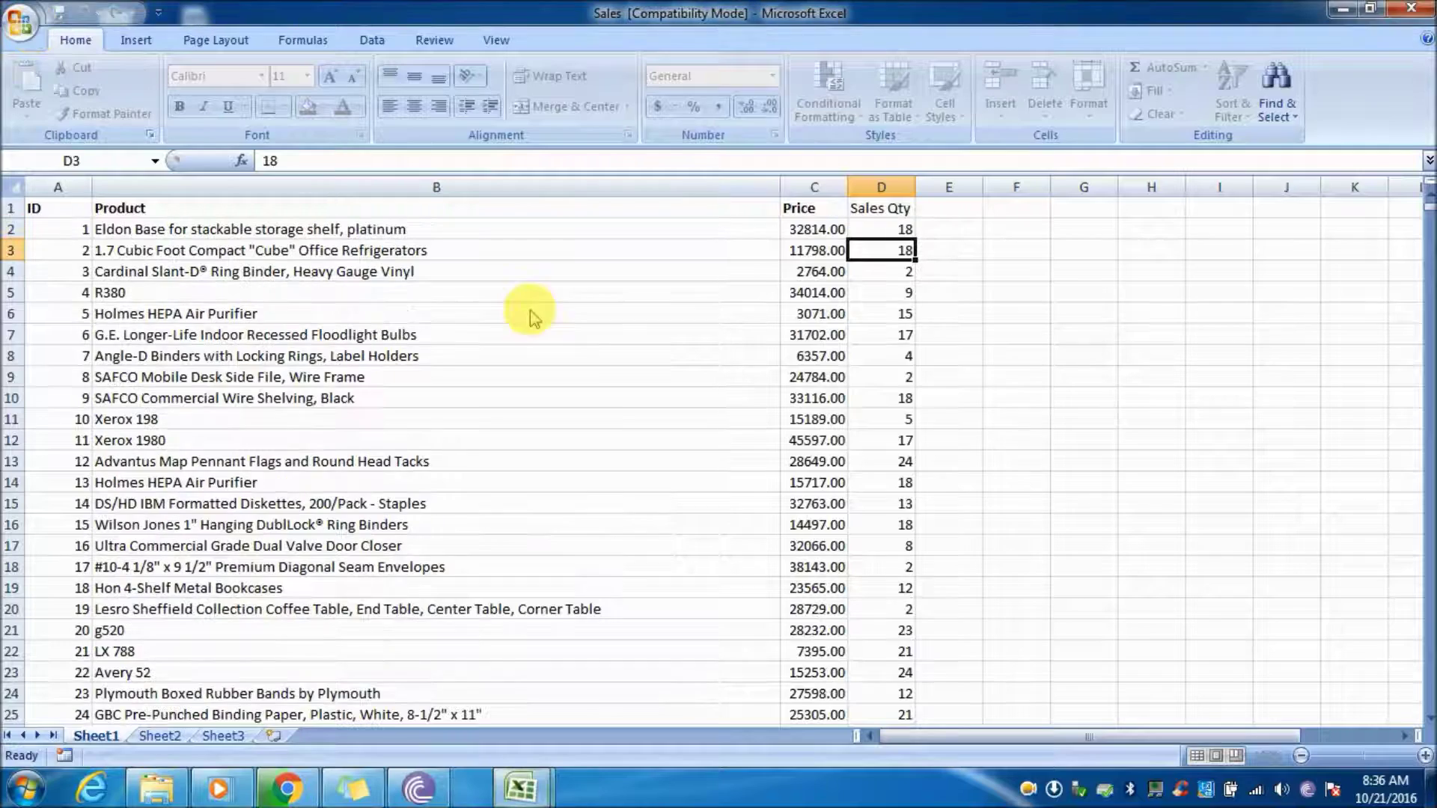
pyautogui.press('Up')
pyautogui.press('Up')
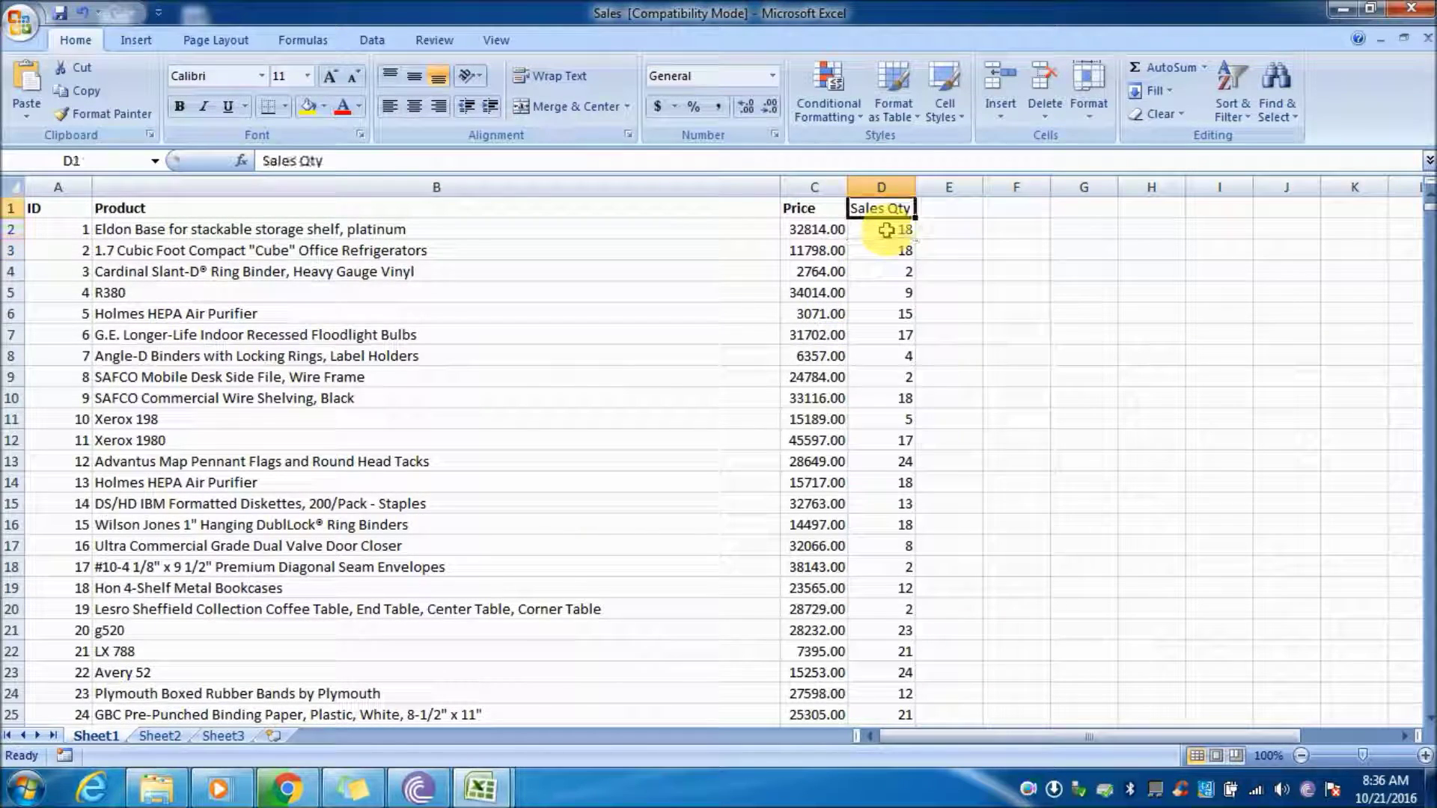
pyautogui.press('Down')
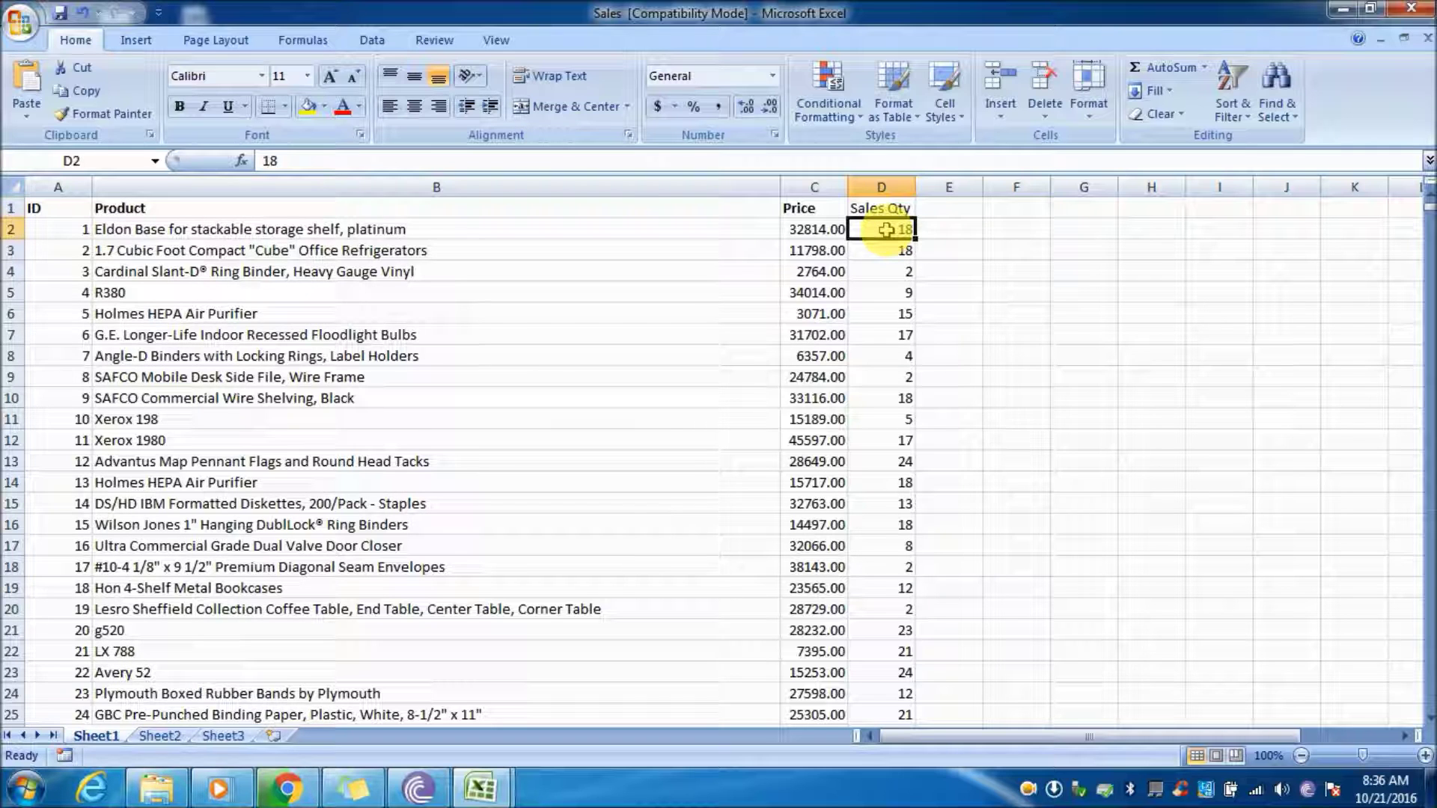
pyautogui.press('Up')
pyautogui.press('Down')
pyautogui.hotkey('ctrl', 'Tab')
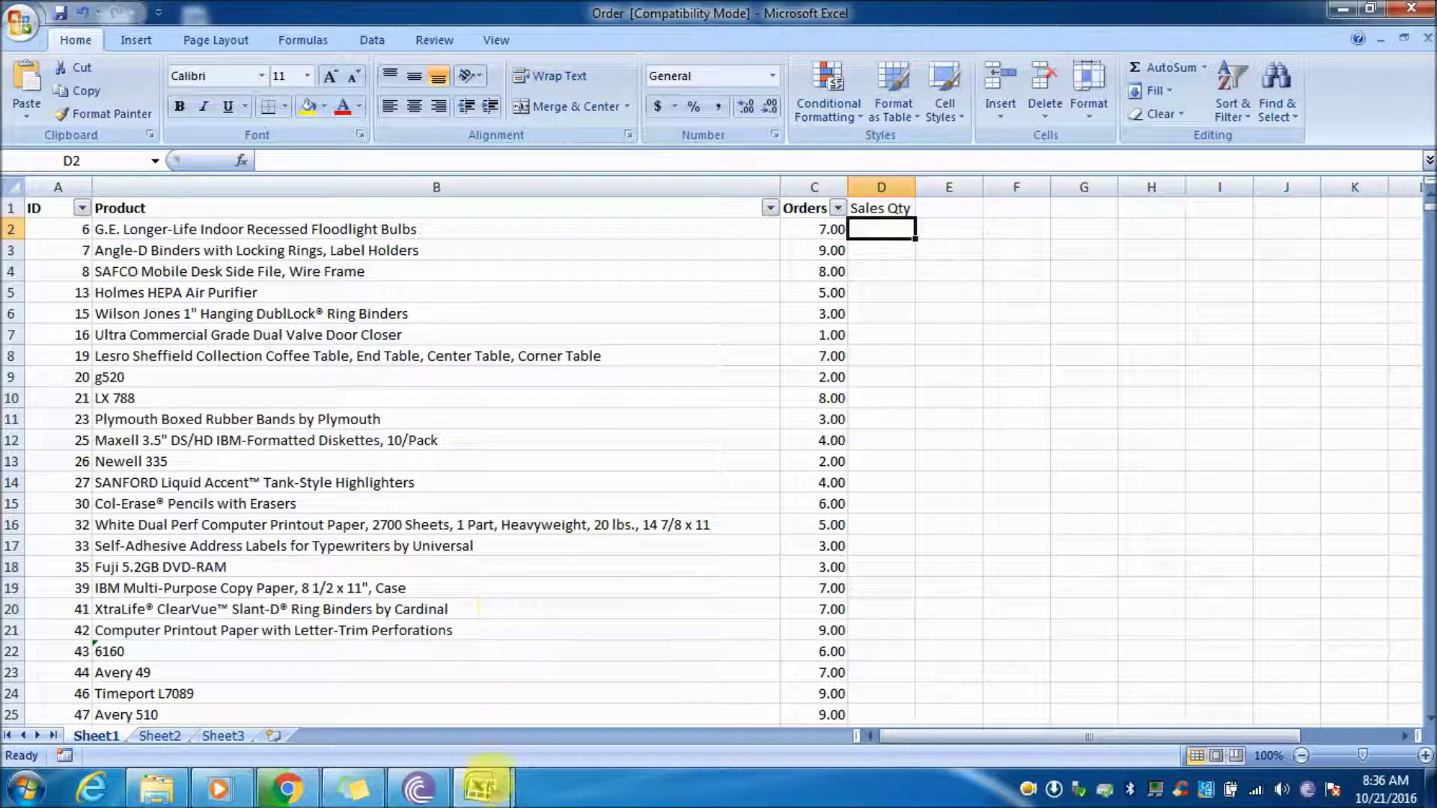
pyautogui.click(479, 788)
pyautogui.click(362, 682)
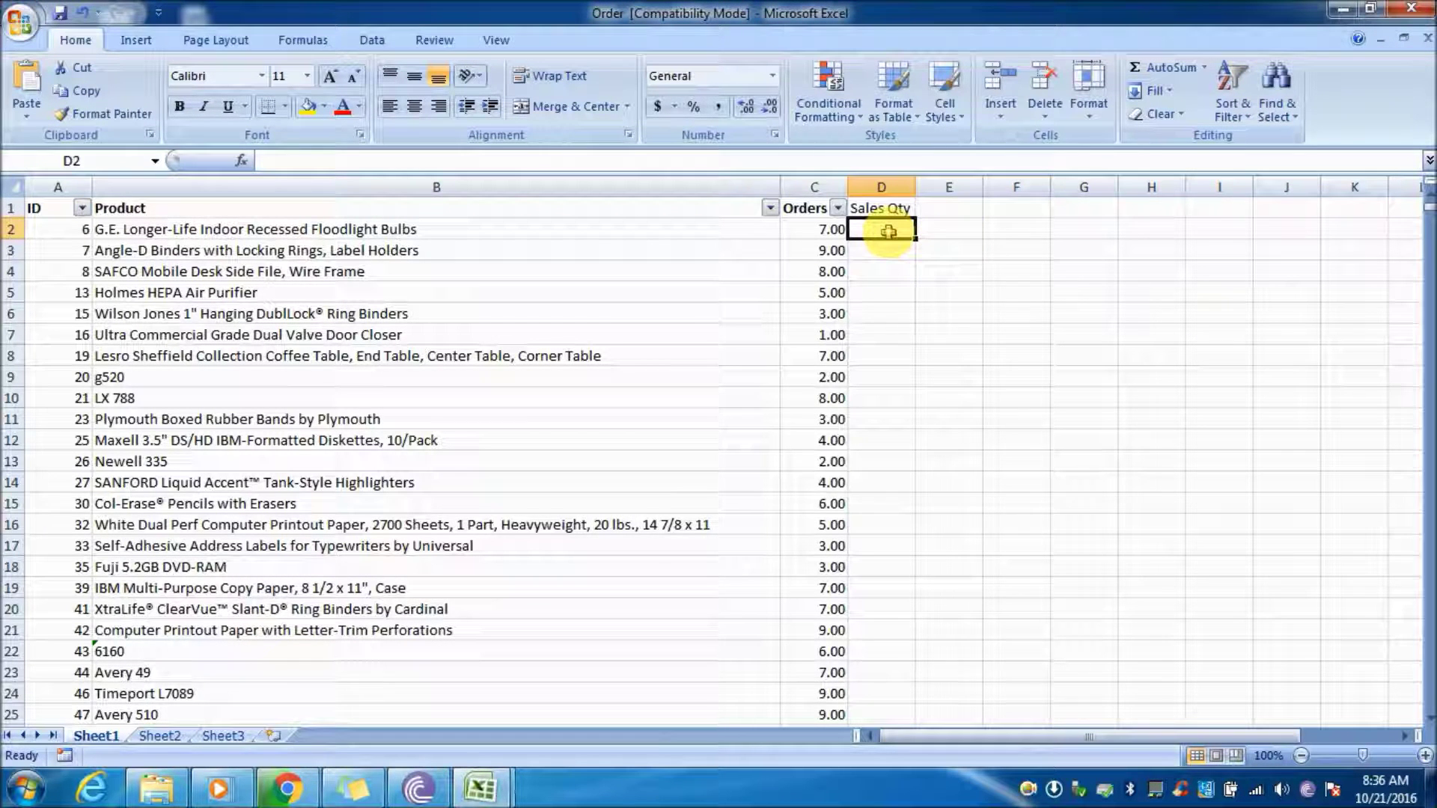
# Step: In D2, begin the formula =vlookup(A2, using the ID in A2 as the lookup value
pyautogui.write('=vlookup(')
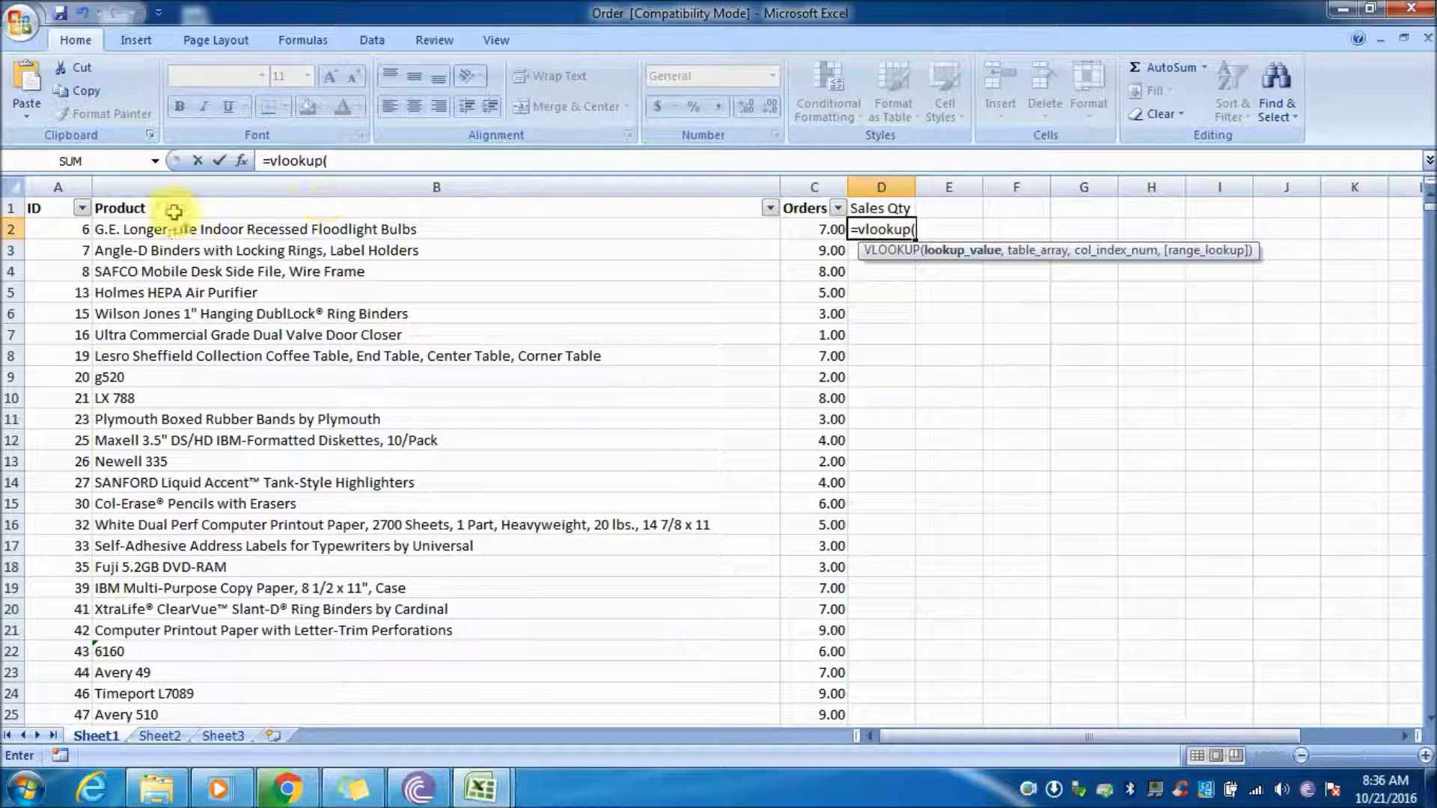
pyautogui.click(56, 228)
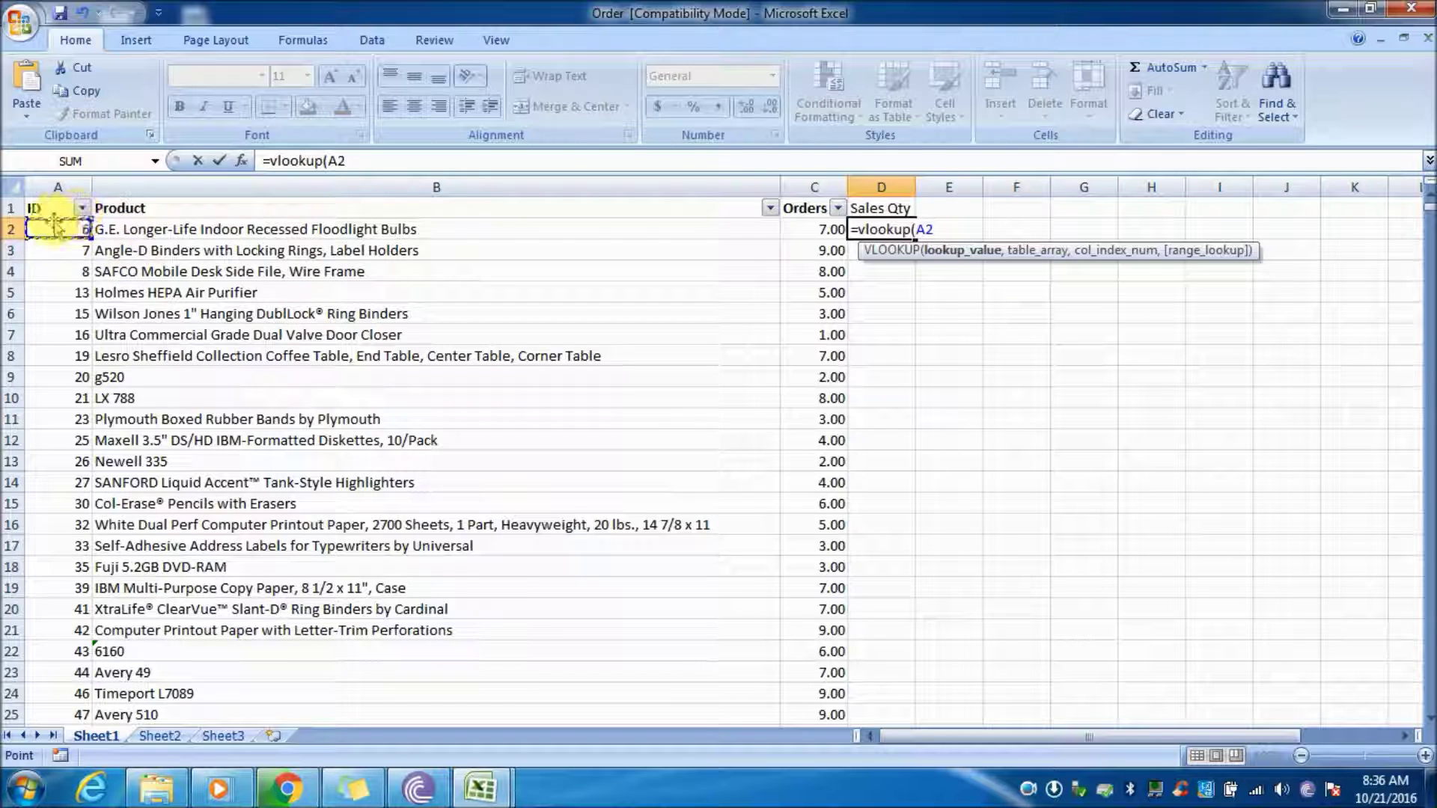
pyautogui.click(350, 161)
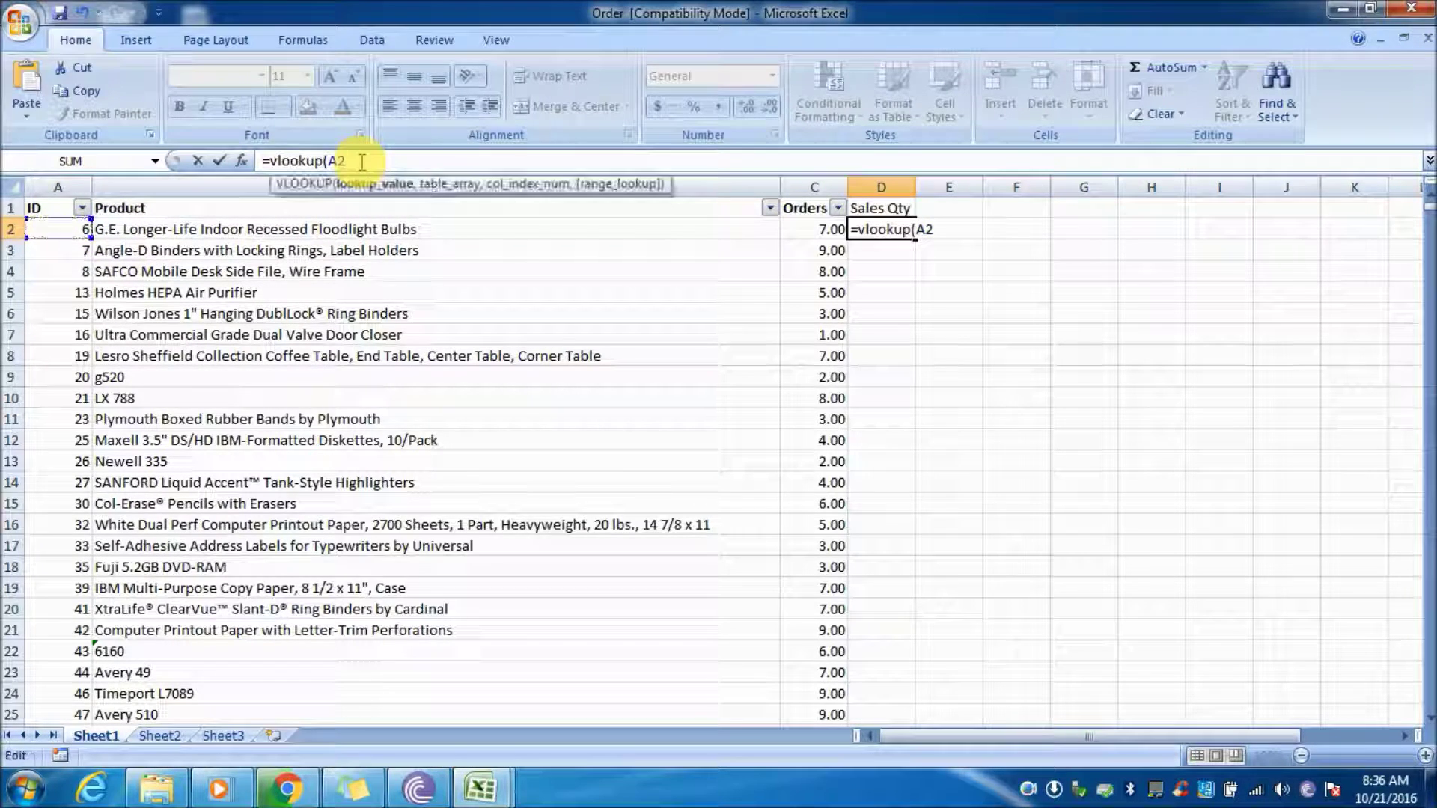
pyautogui.write(',')
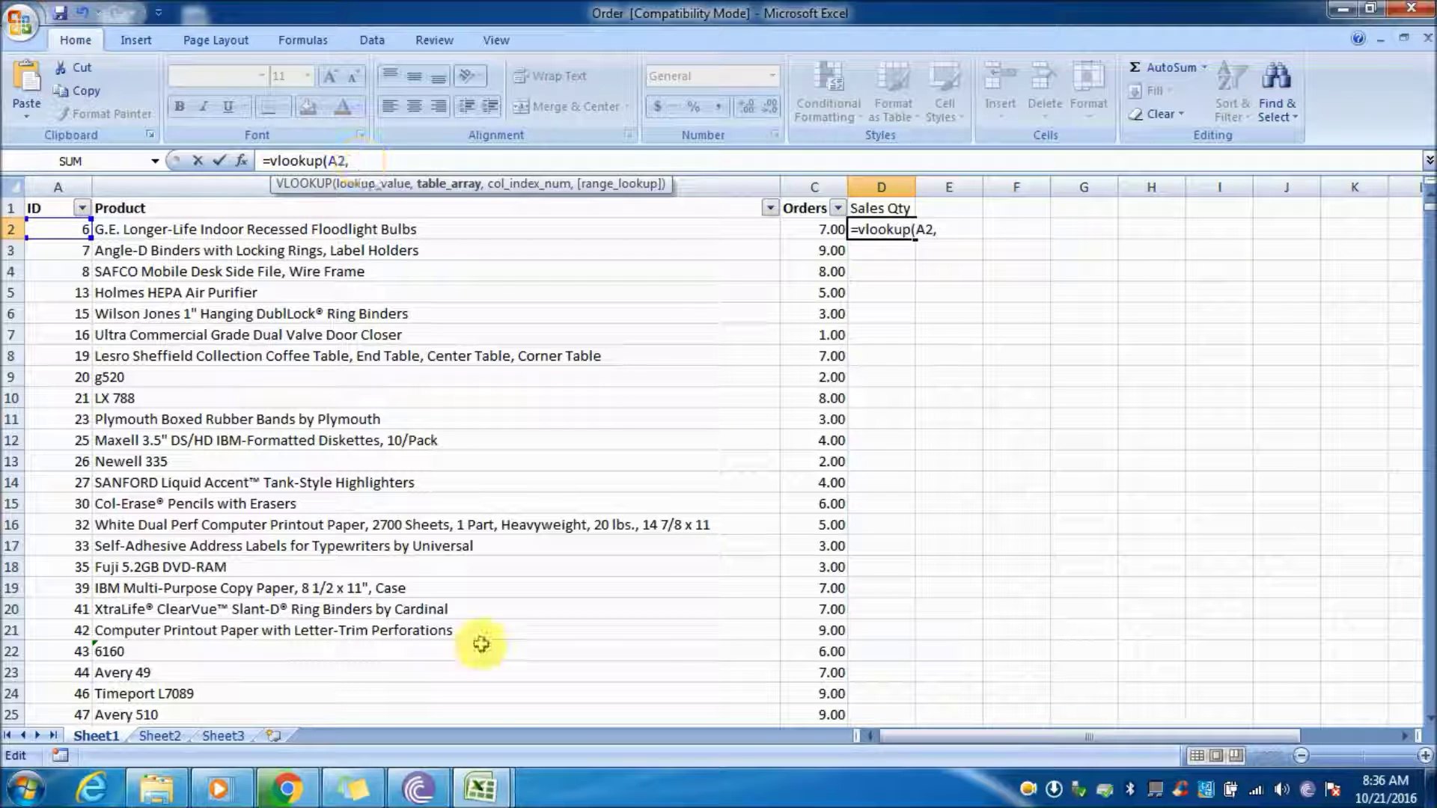
pyautogui.moveTo(485, 792)
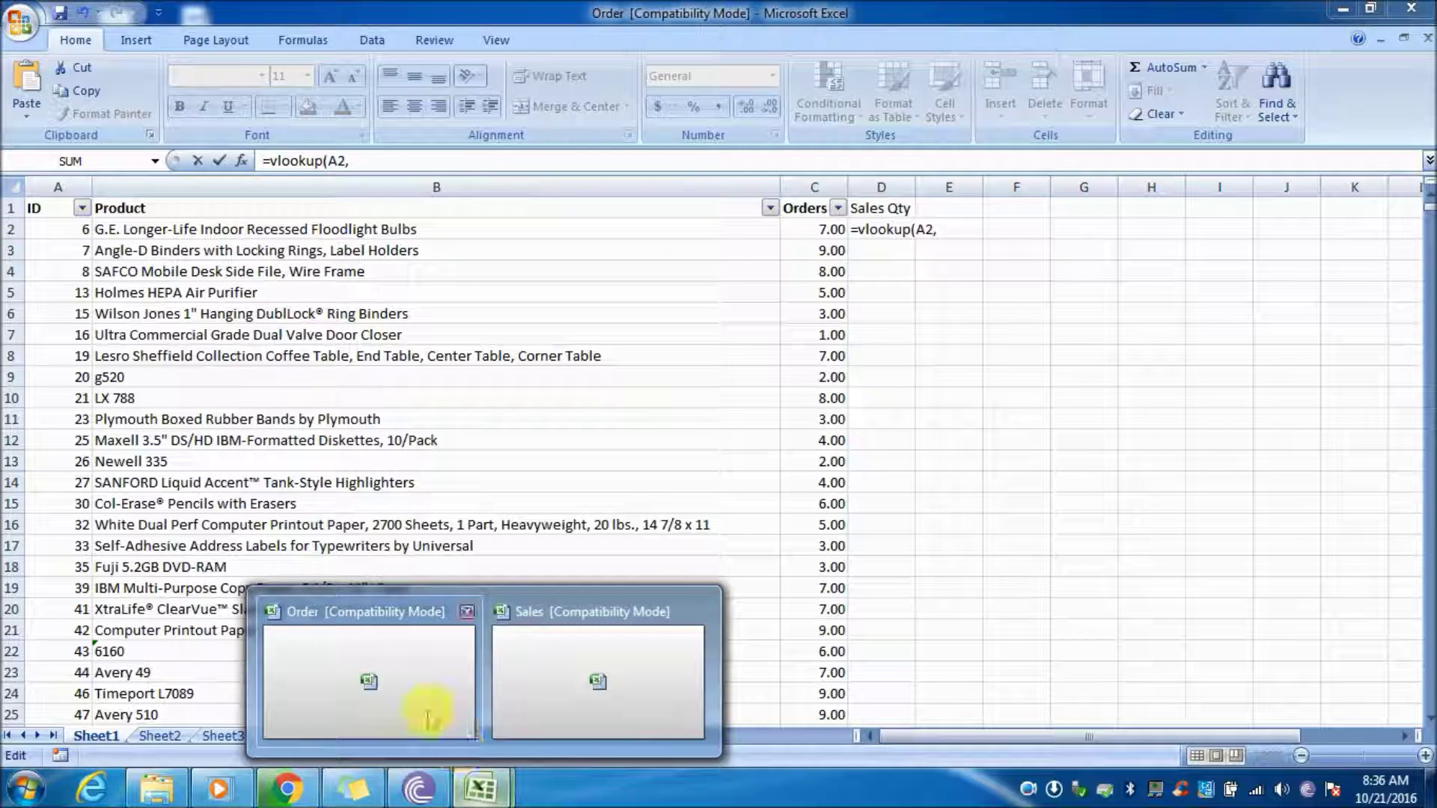
# Step: Complete D2 as =VLOOKUP(A2,[Sales.xls]Sheet1!A$2:D$5001,4,FALSE), which returns 17
pyautogui.click(580, 681)
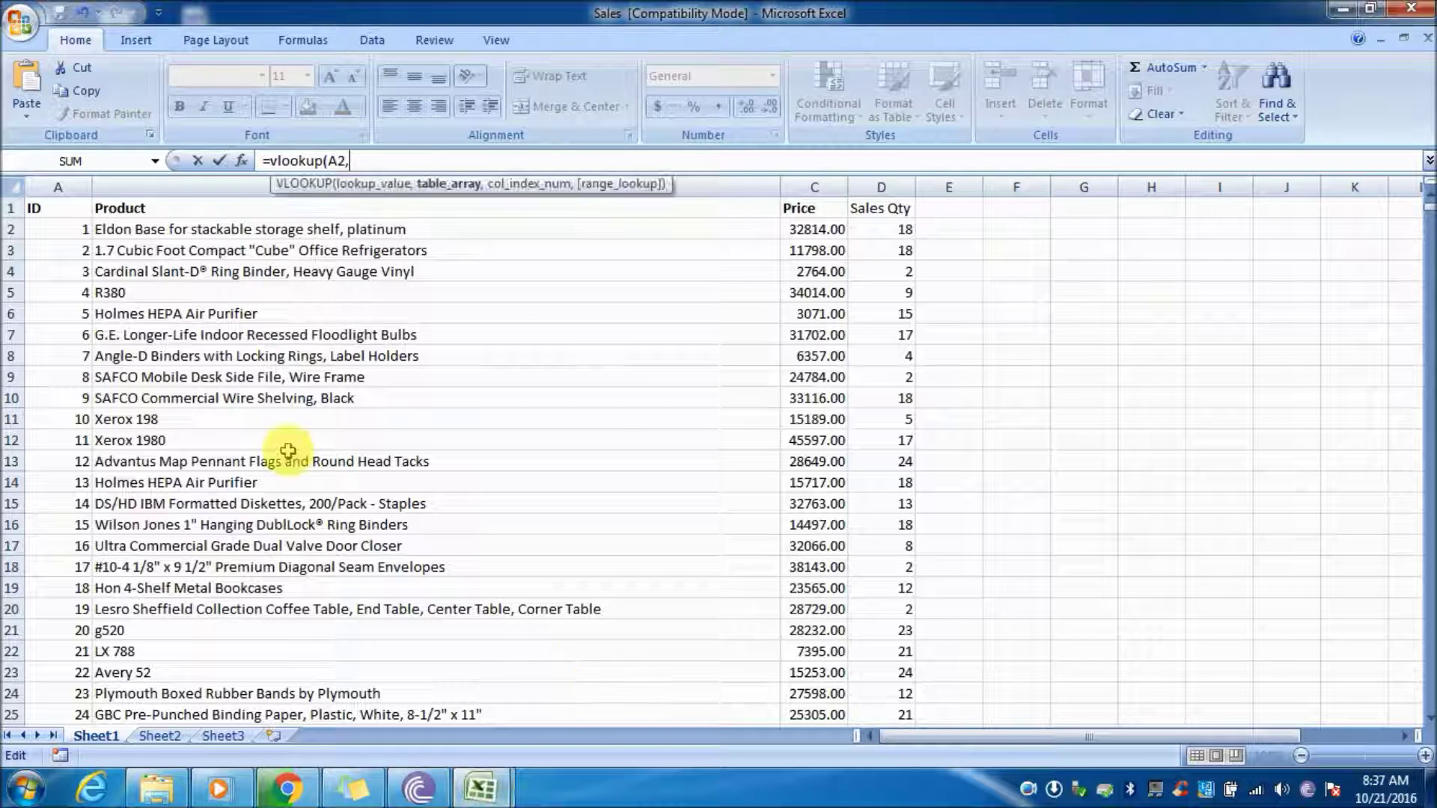
pyautogui.click(56, 231)
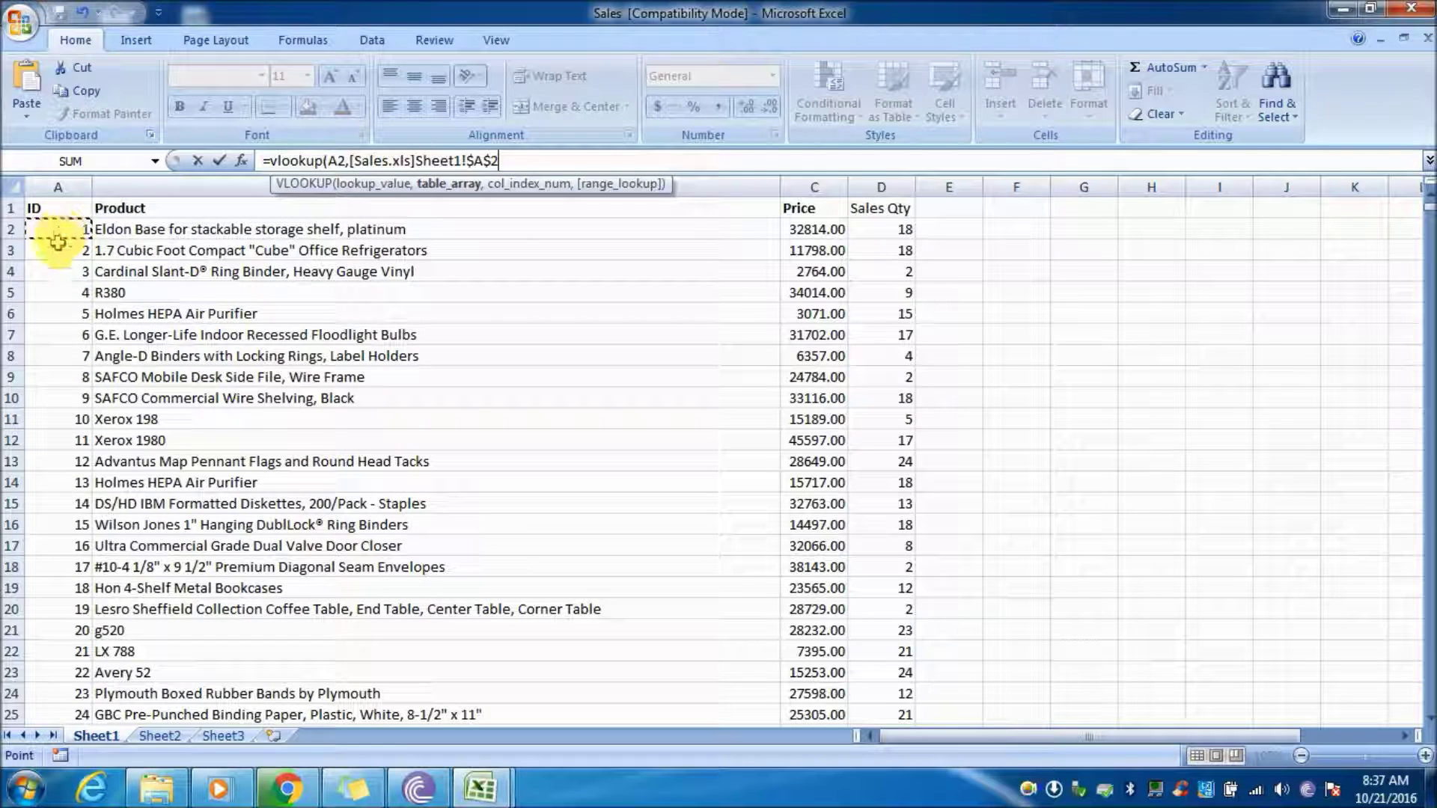
pyautogui.hotkey('shift', 'Right')
pyautogui.hotkey('shift', 'Right')
pyautogui.hotkey('shift', 'Right')
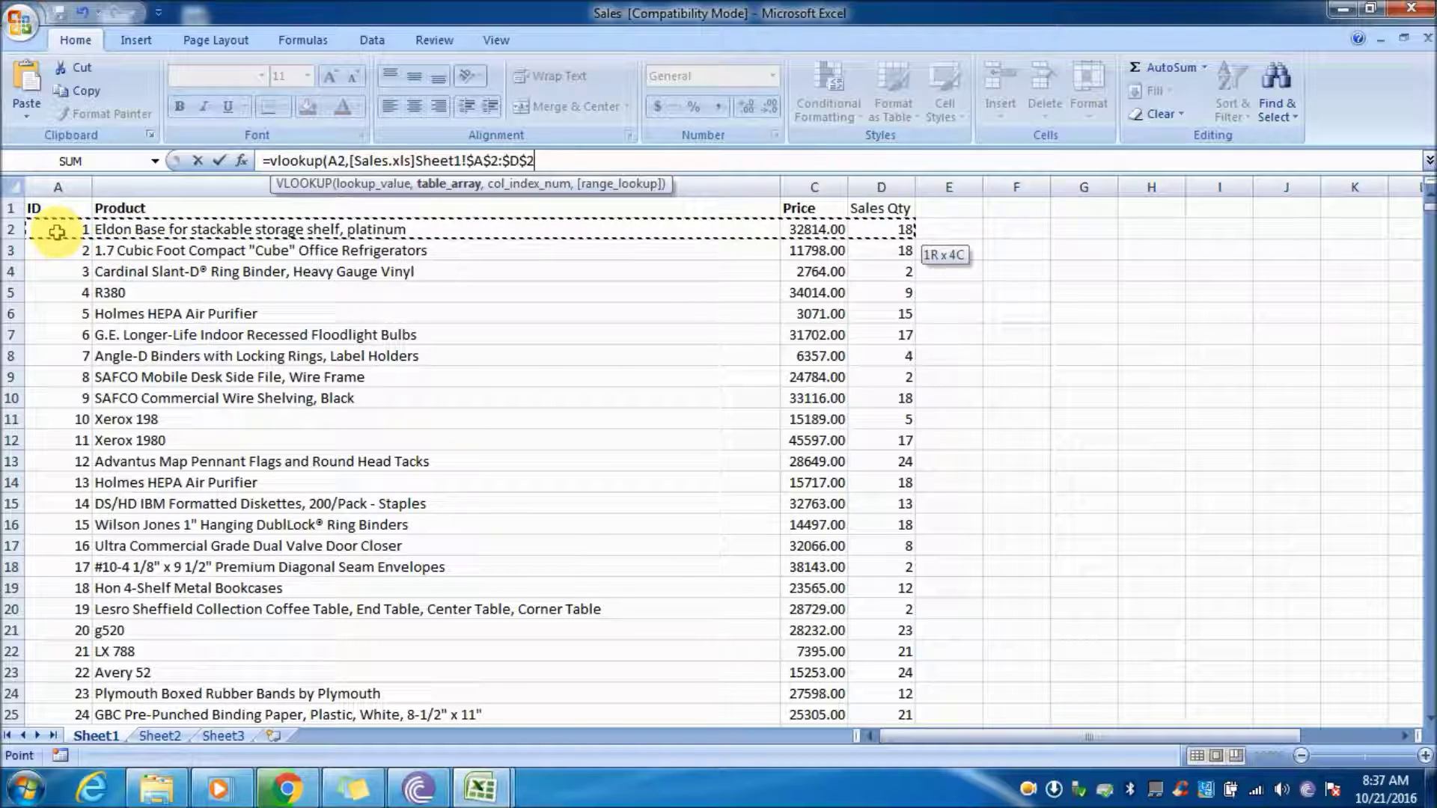
pyautogui.hotkey('ctrl', 'shift', 'Down')
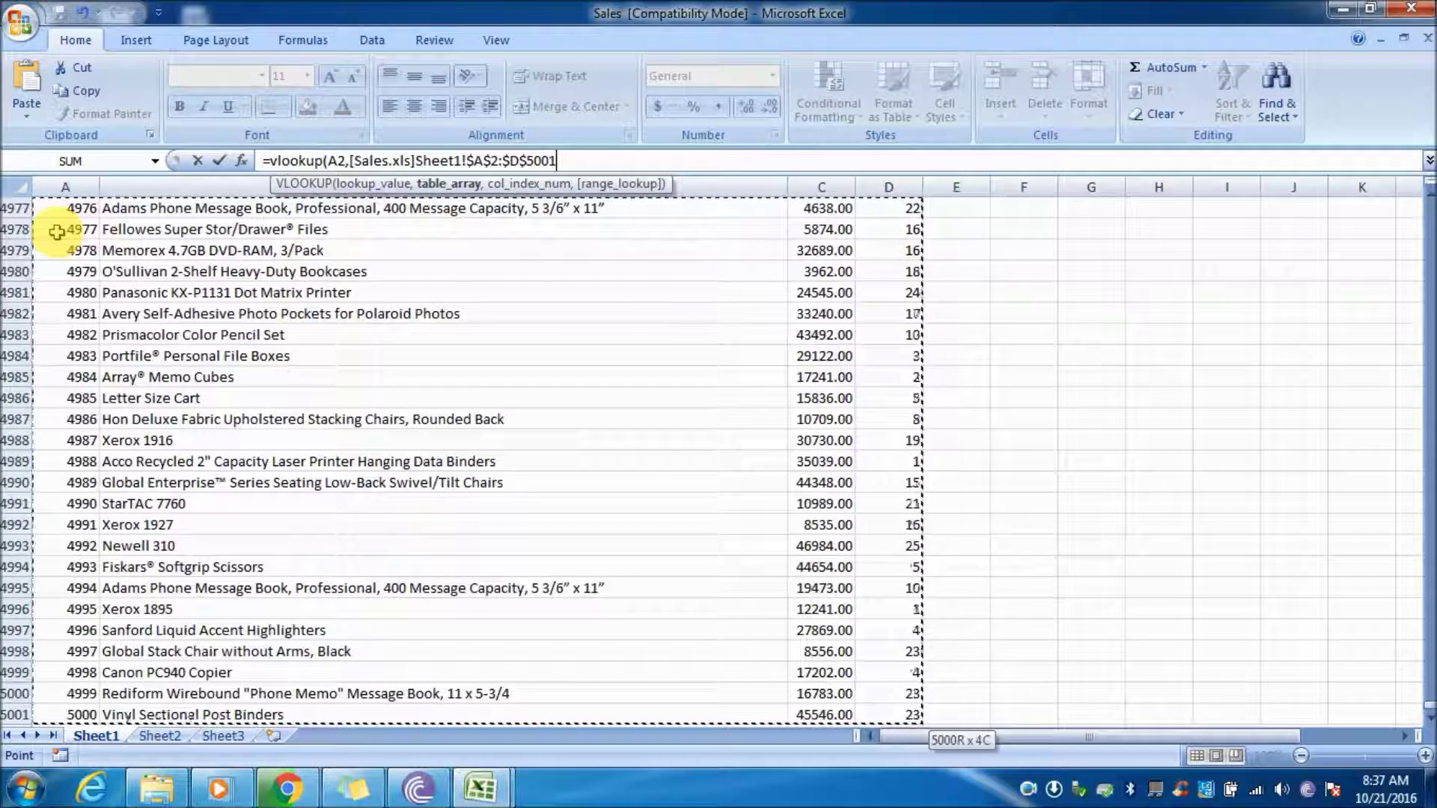
pyautogui.press('F4')
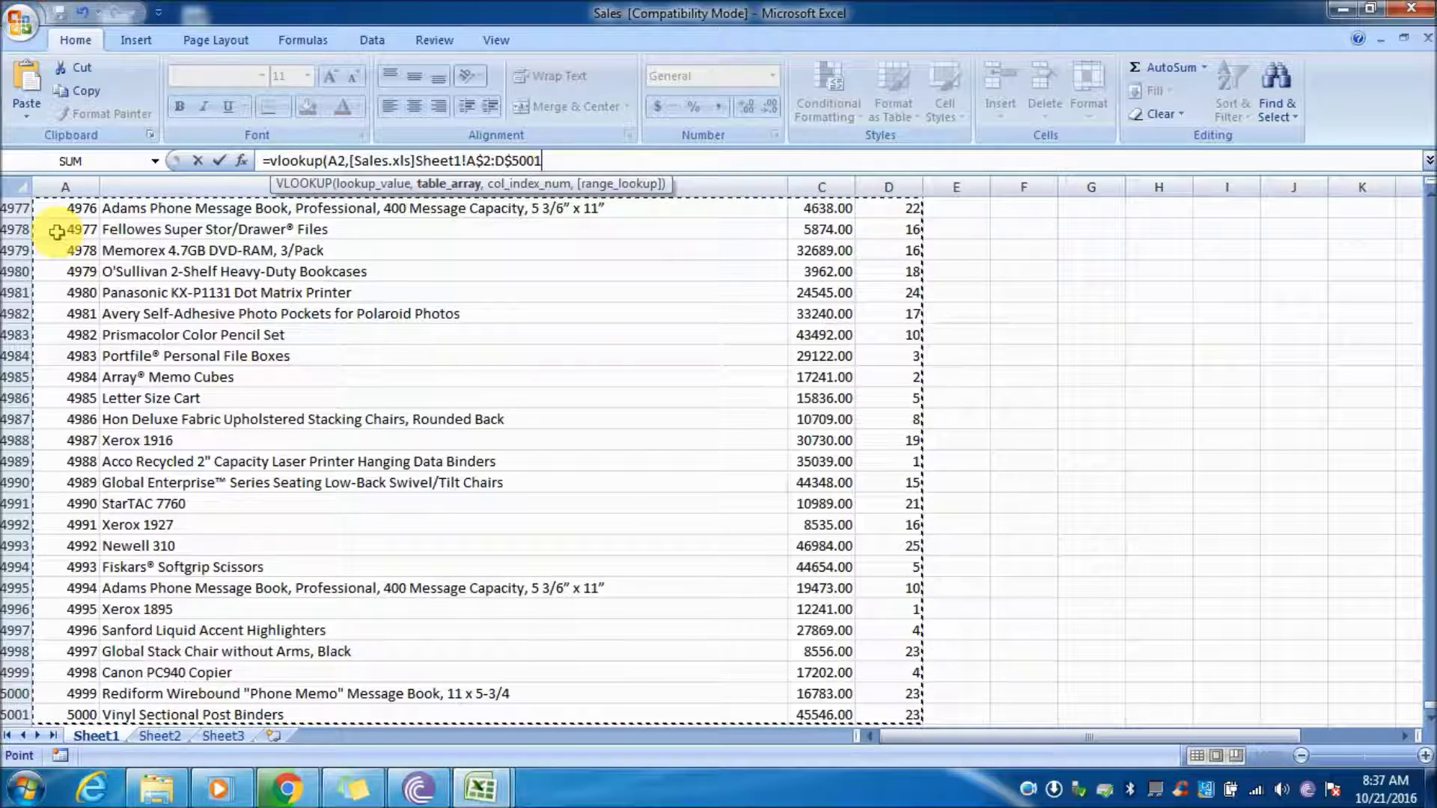
pyautogui.write(',')
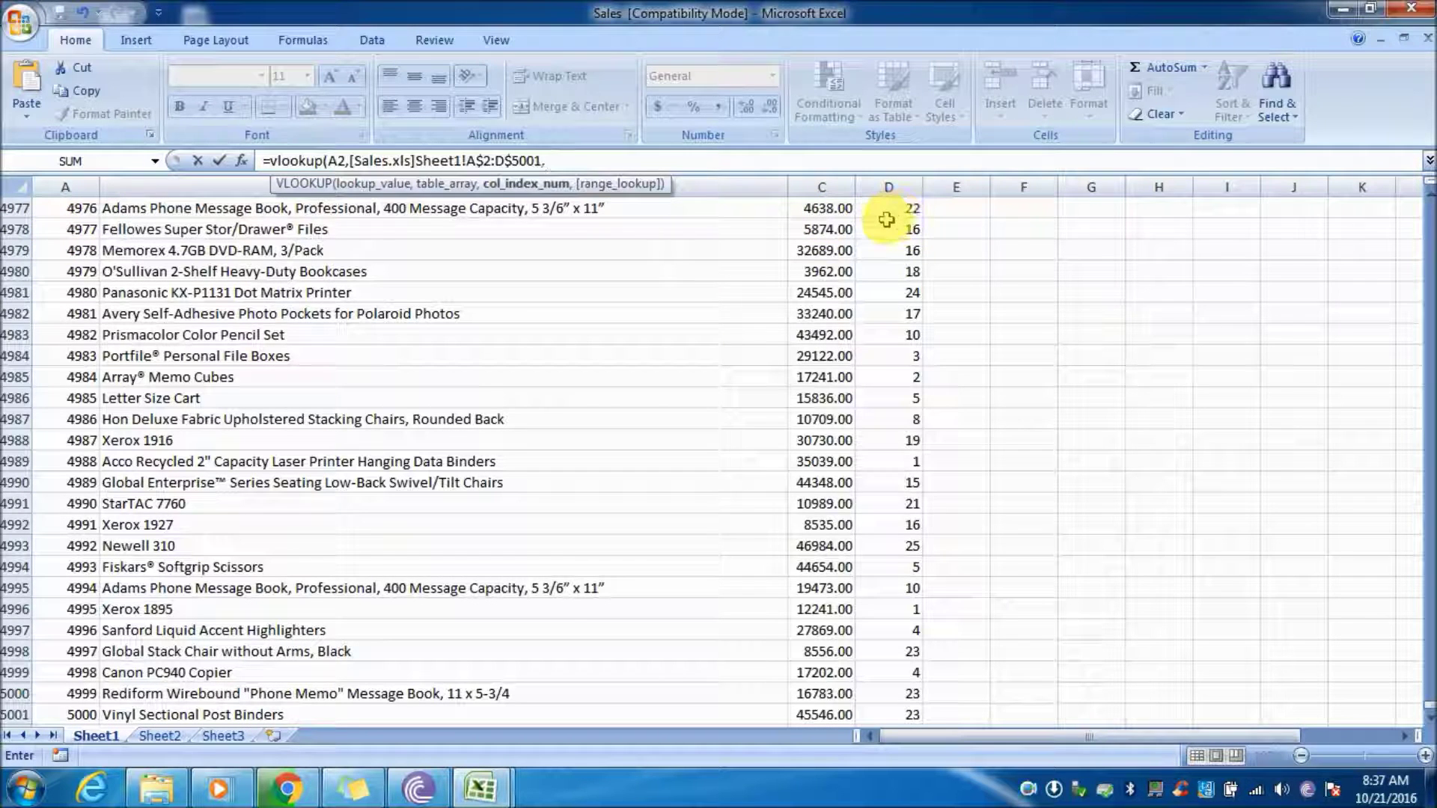
pyautogui.write('4,fa')
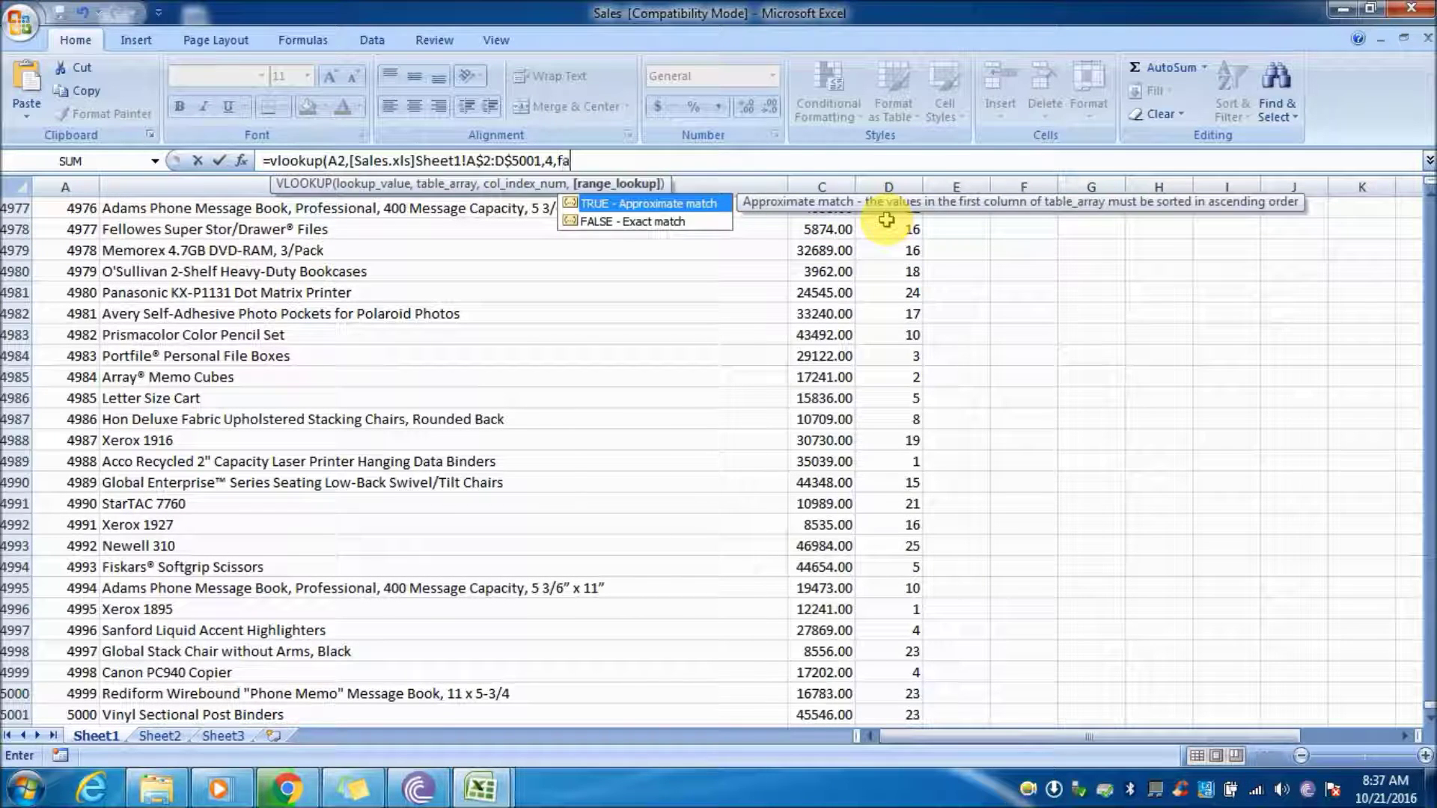
pyautogui.write('lse)')
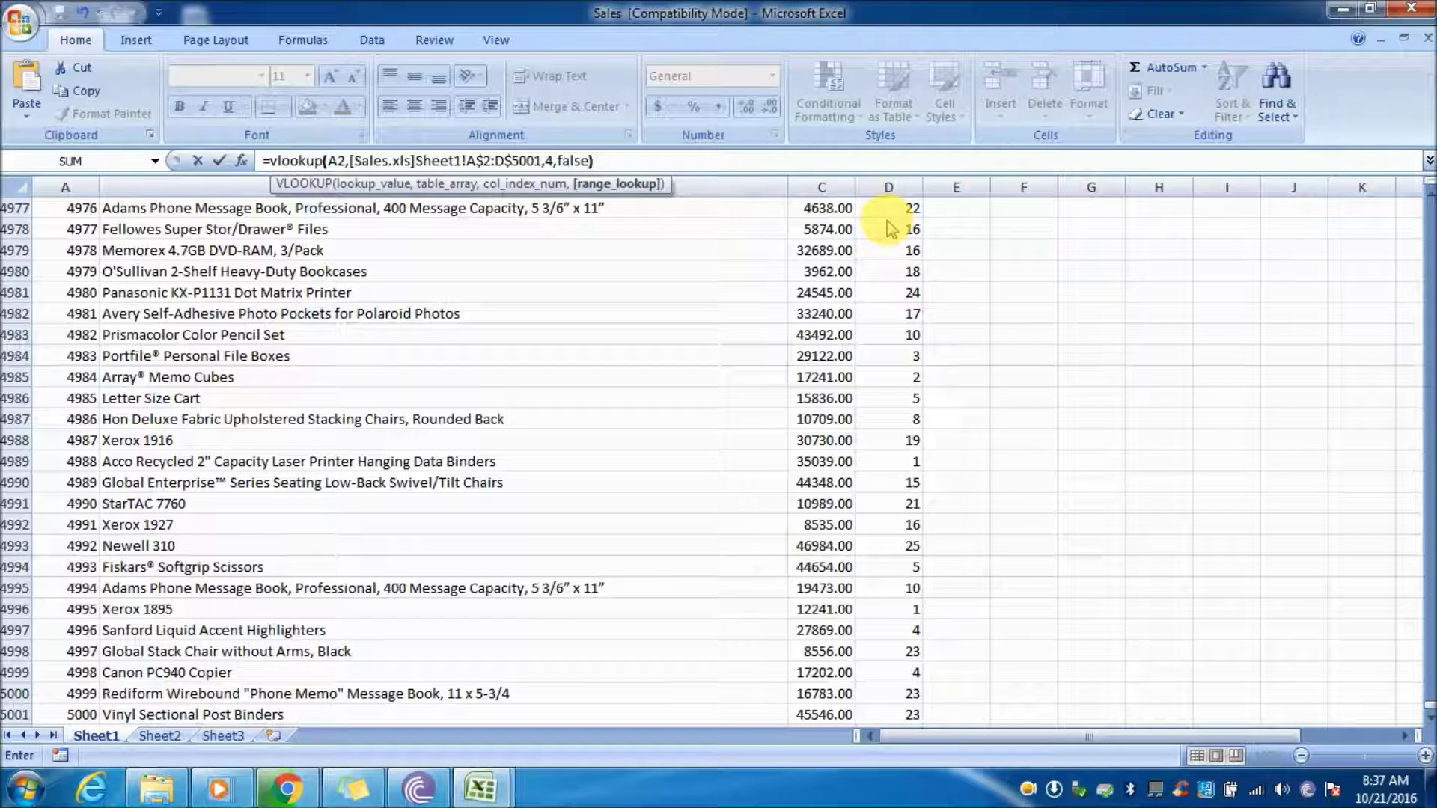
pyautogui.press('Return')
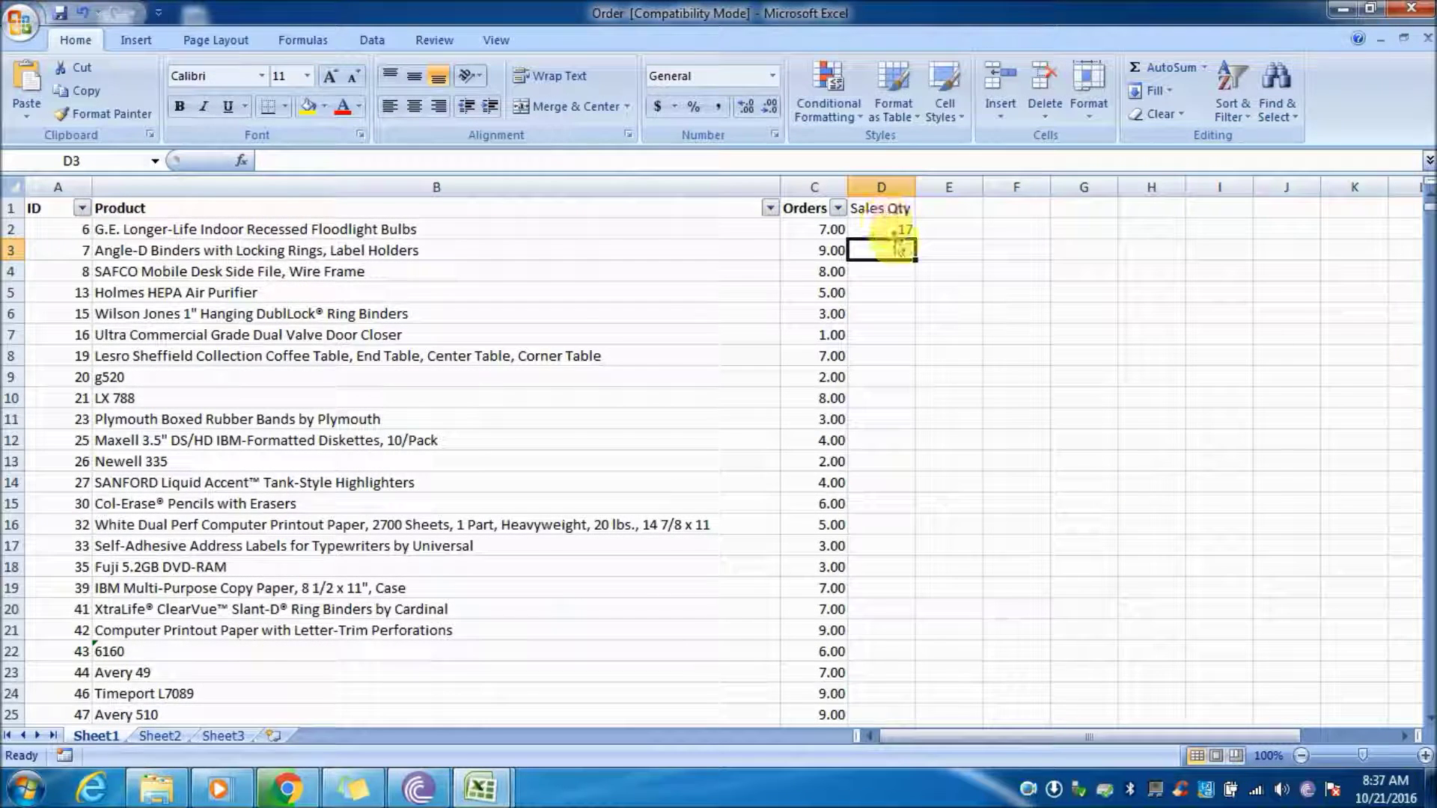
pyautogui.click(897, 229)
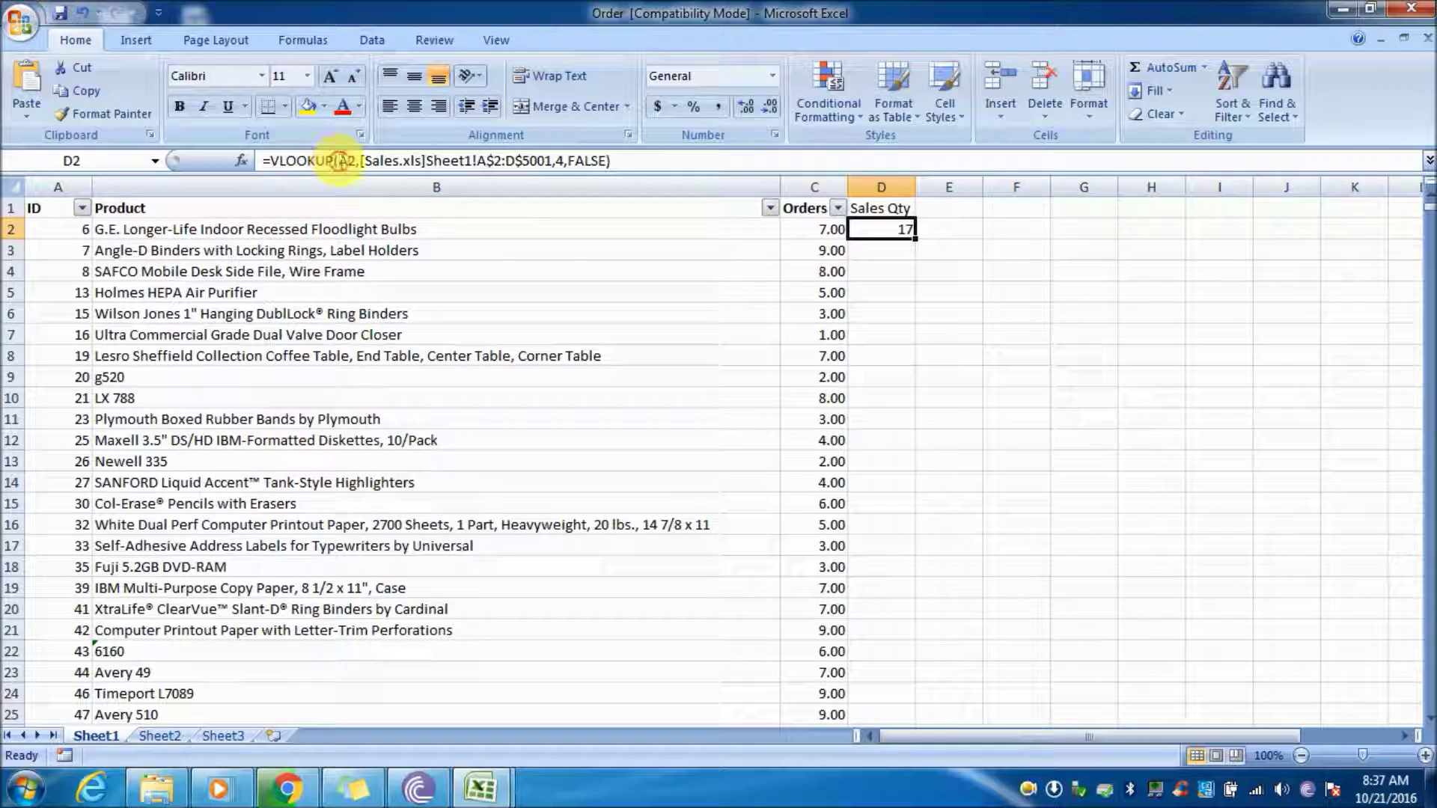
# Step: Review the D2 lookup's table range, column 4 and FALSE arguments, keeping the formula unchanged
pyautogui.doubleClick(350, 161)
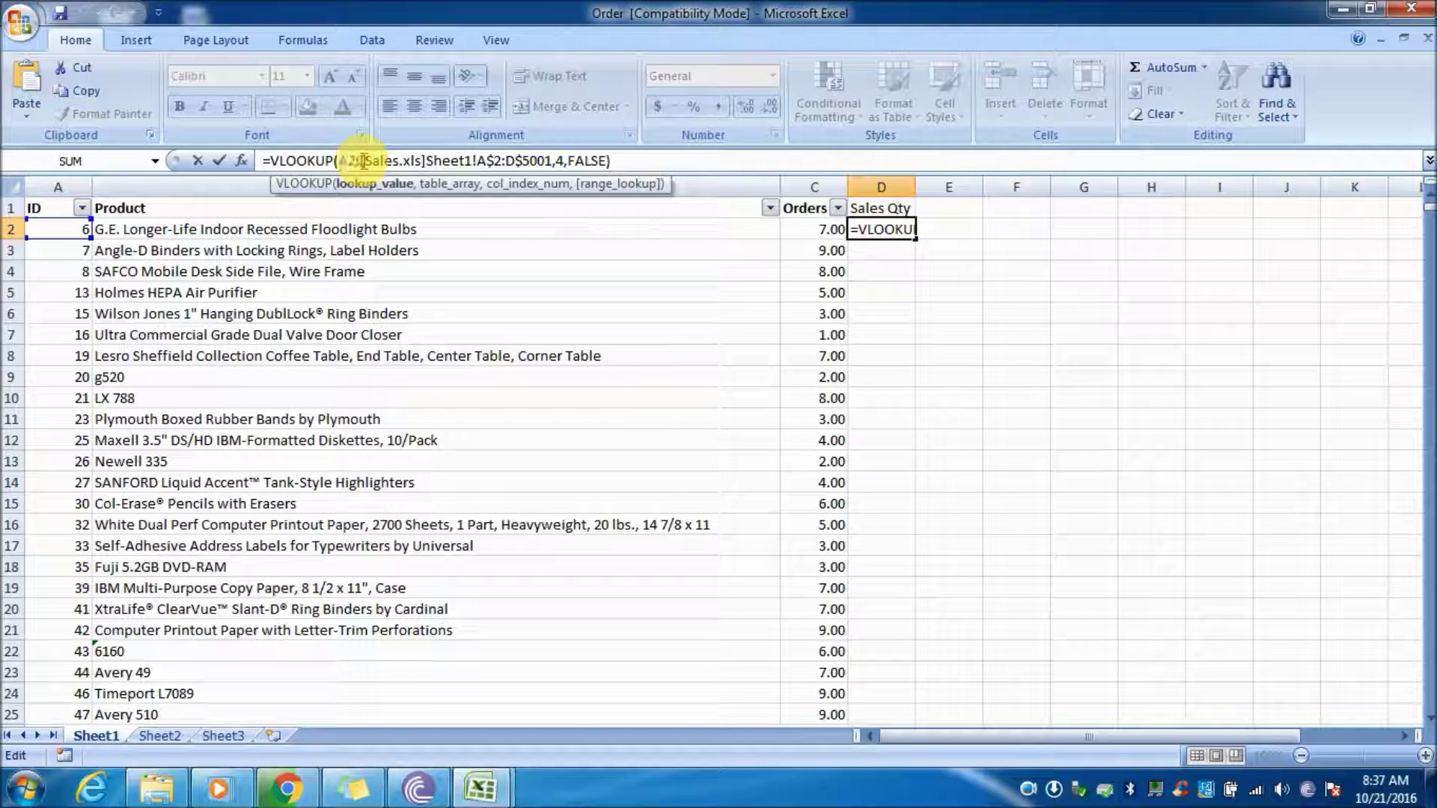
pyautogui.moveTo(363, 161); pyautogui.dragTo(557, 158)
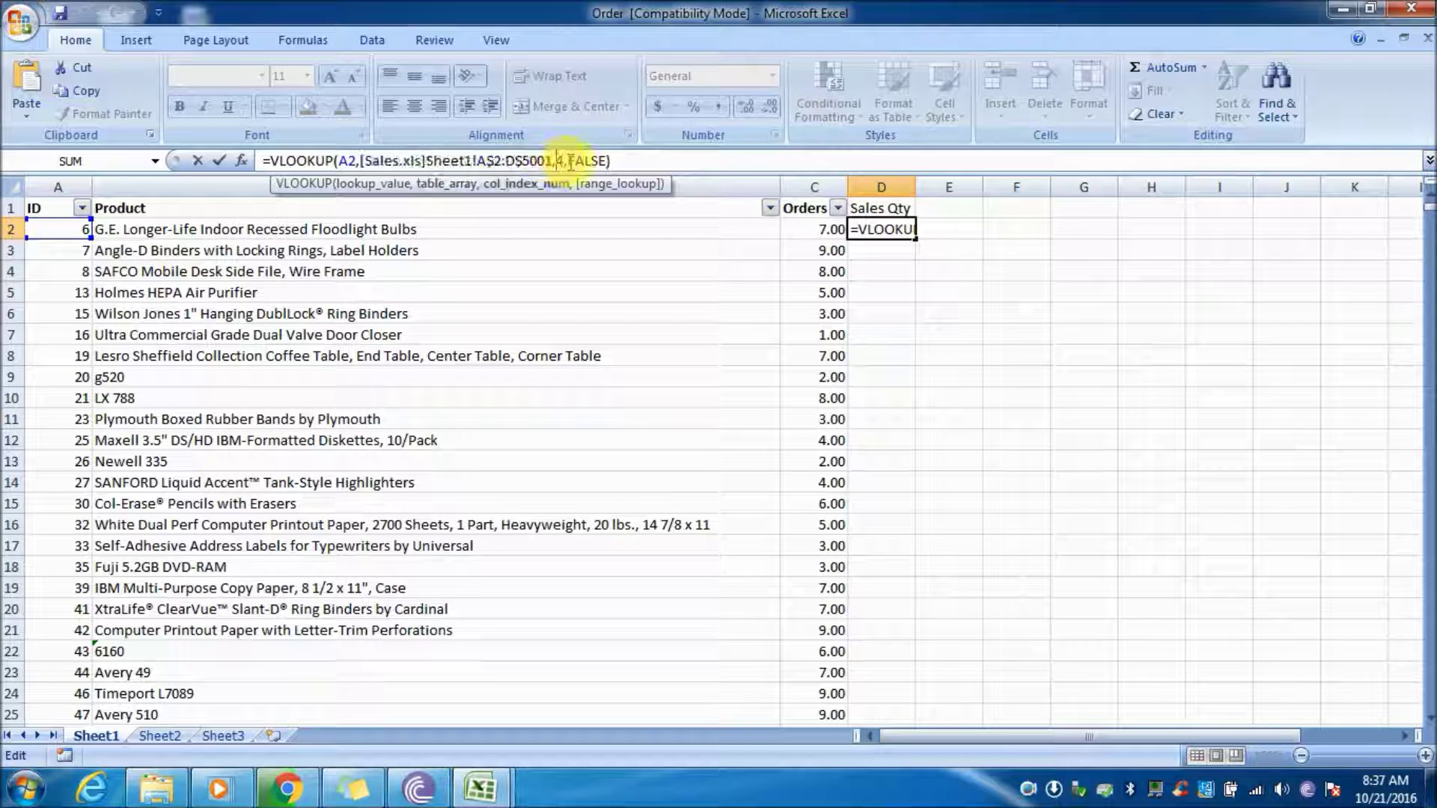
pyautogui.doubleClick(561, 161)
pyautogui.doubleClick(587, 161)
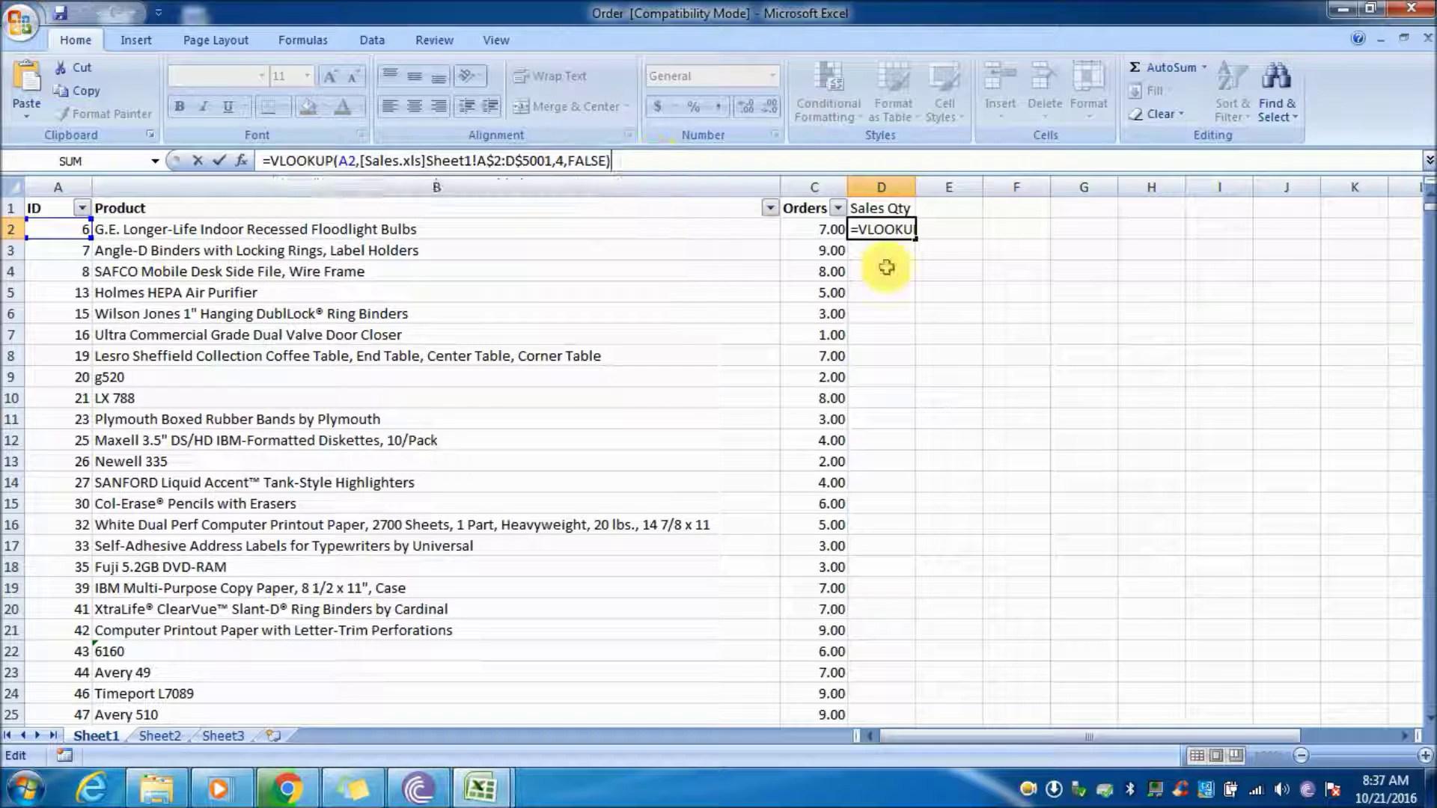
pyautogui.press('Return')
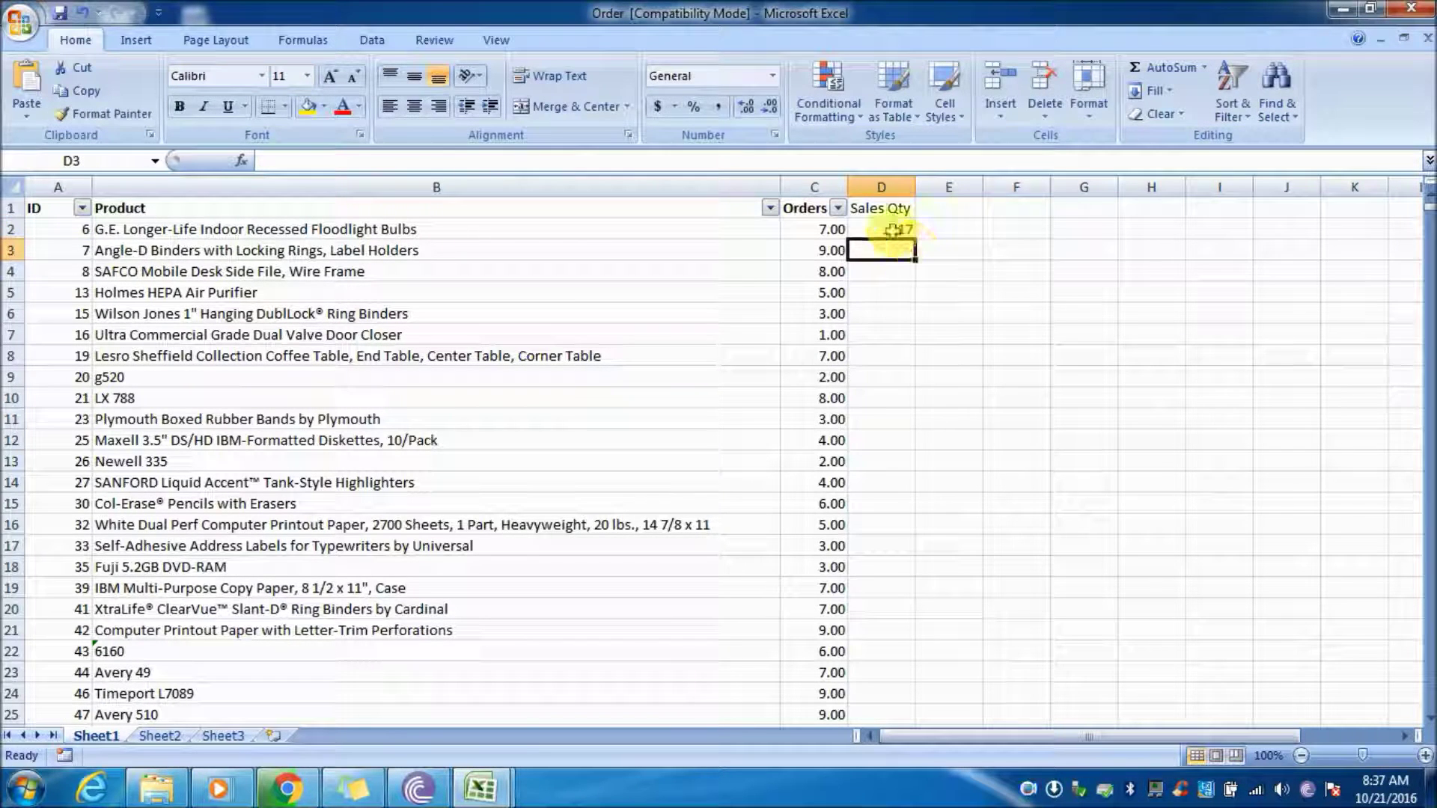
# Step: Fill the D2 lookup down column D and spot-check the copied results
pyautogui.click(893, 230)
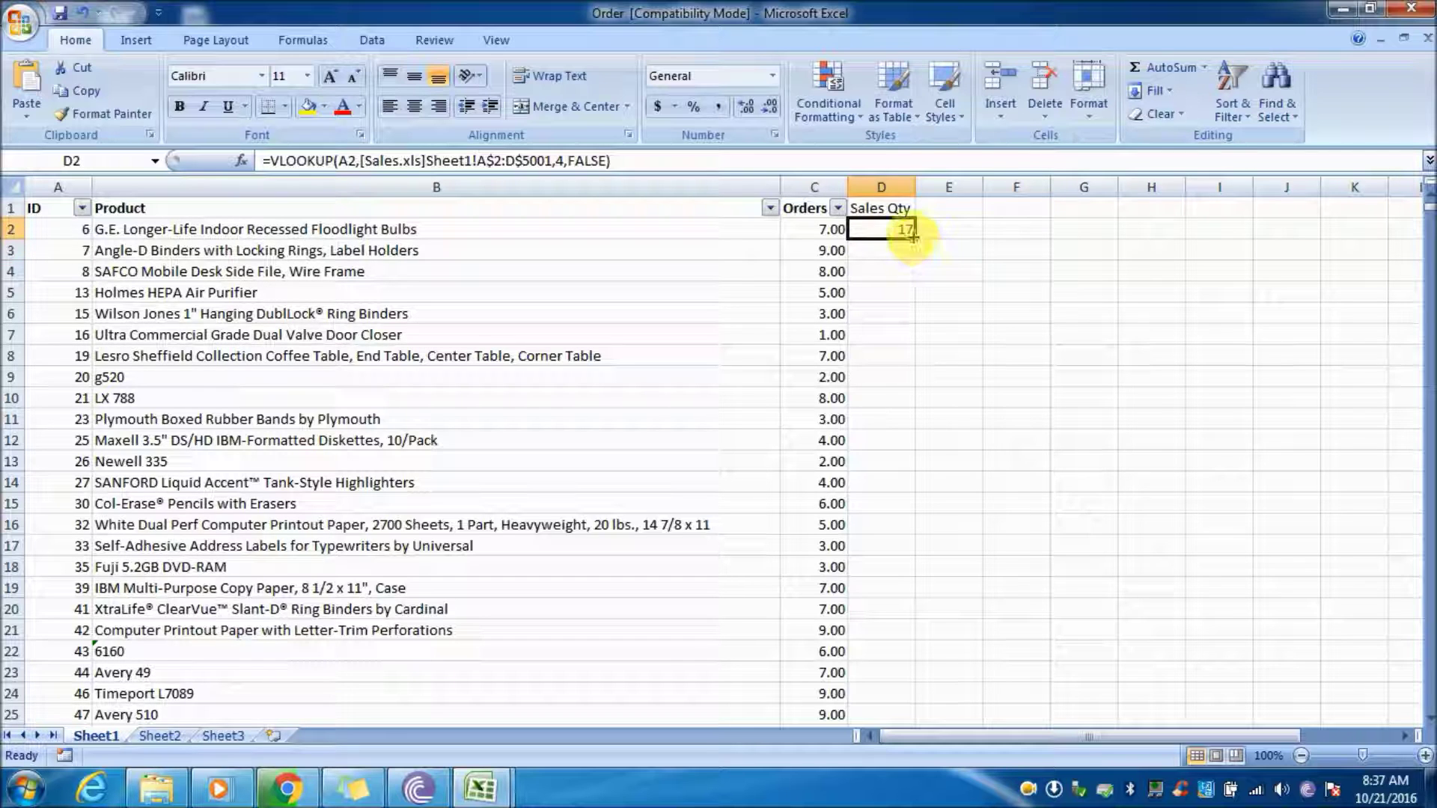
pyautogui.doubleClick(913, 238)
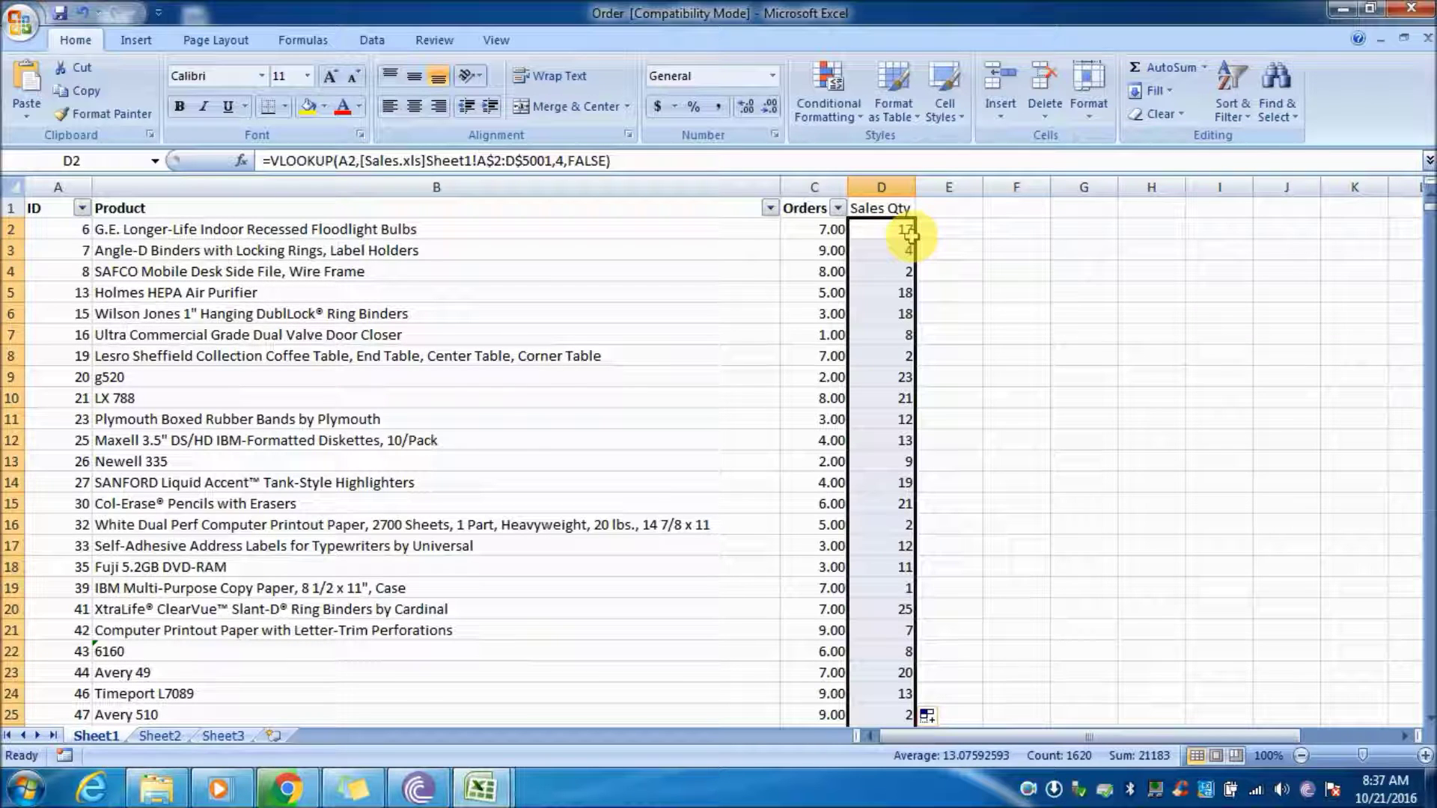
pyautogui.click(883, 252)
pyautogui.click(880, 296)
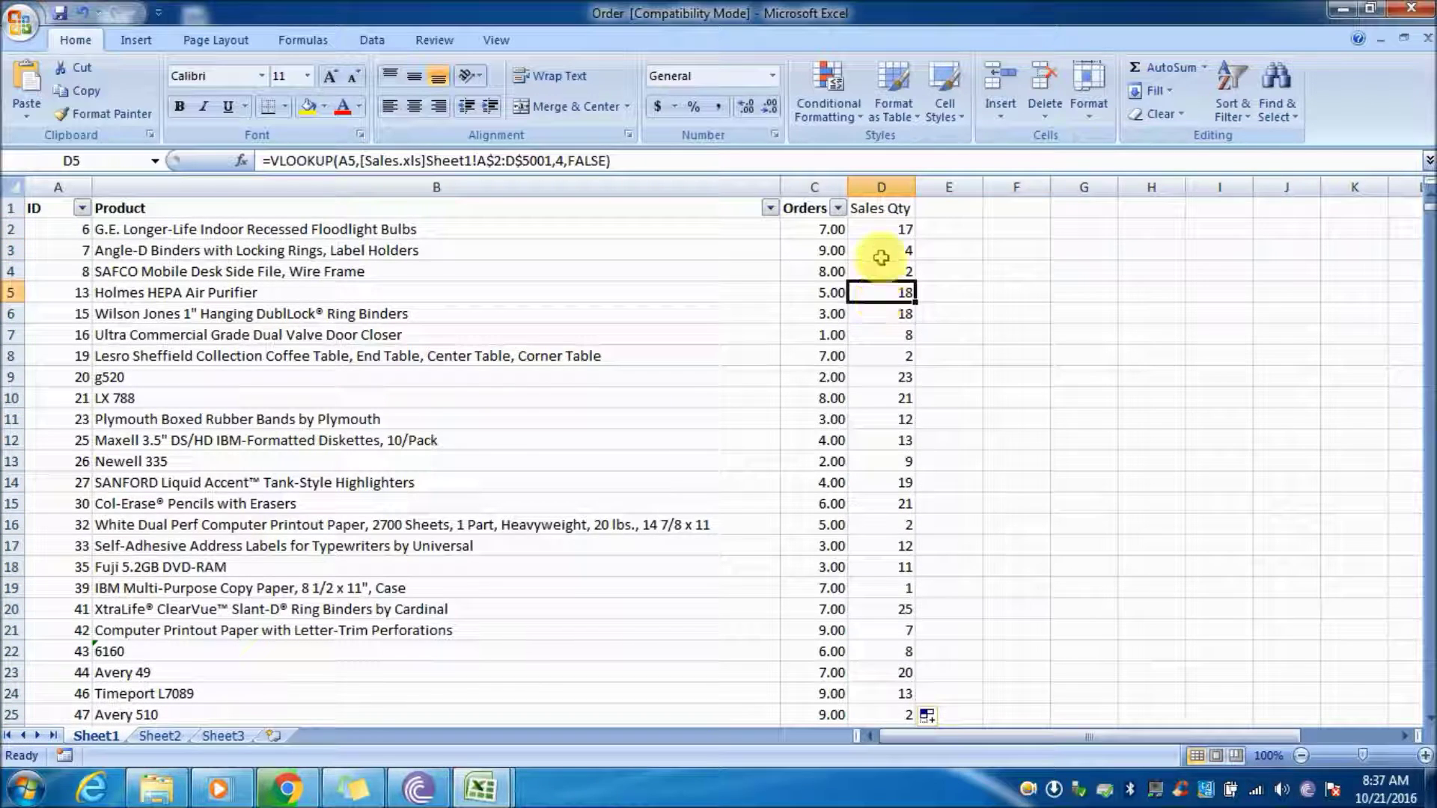
pyautogui.click(880, 228)
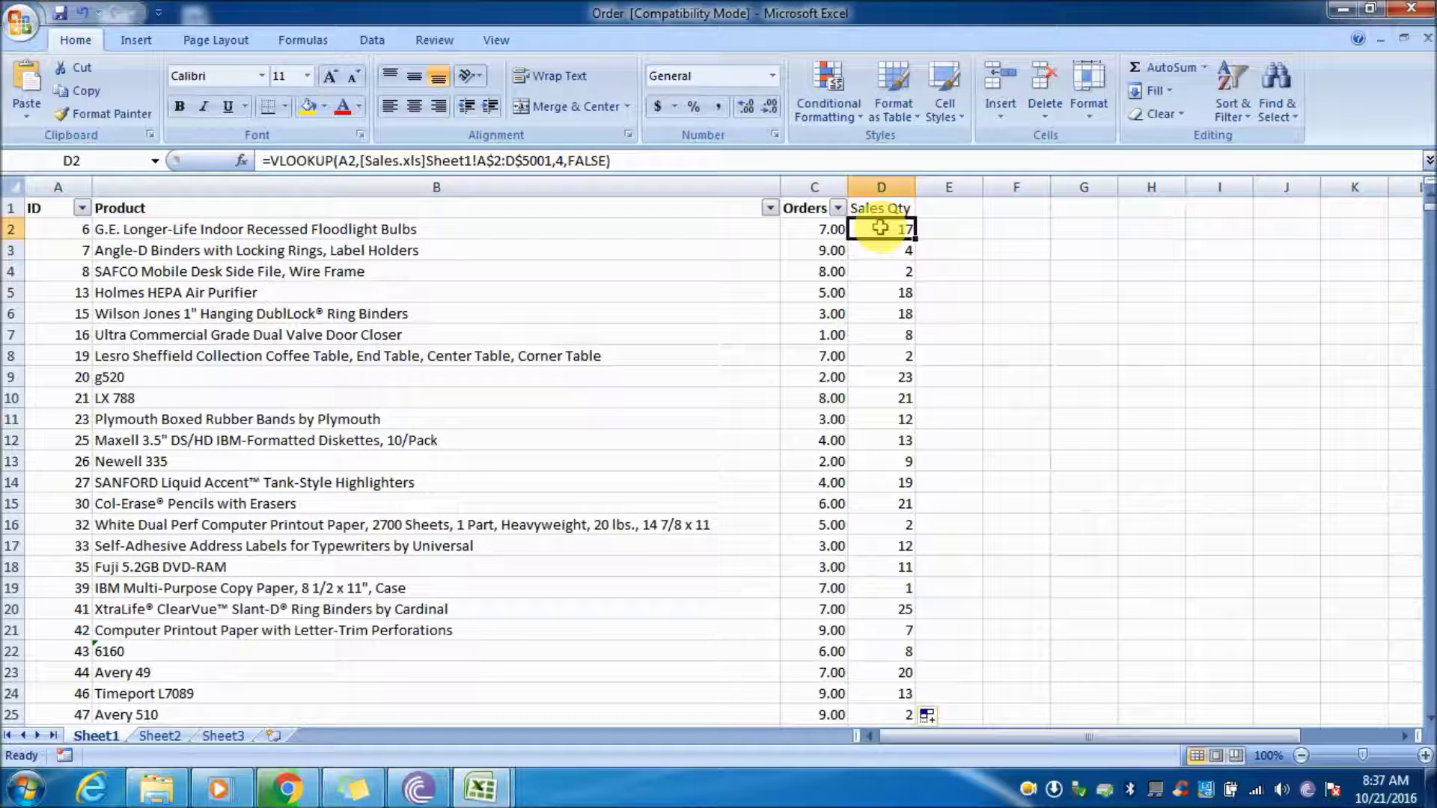
pyautogui.click(887, 393)
pyautogui.press('Up')
pyautogui.press('Up')
pyautogui.press('Up')
pyautogui.press('Up')
pyautogui.press('Up')
pyautogui.press('Up')
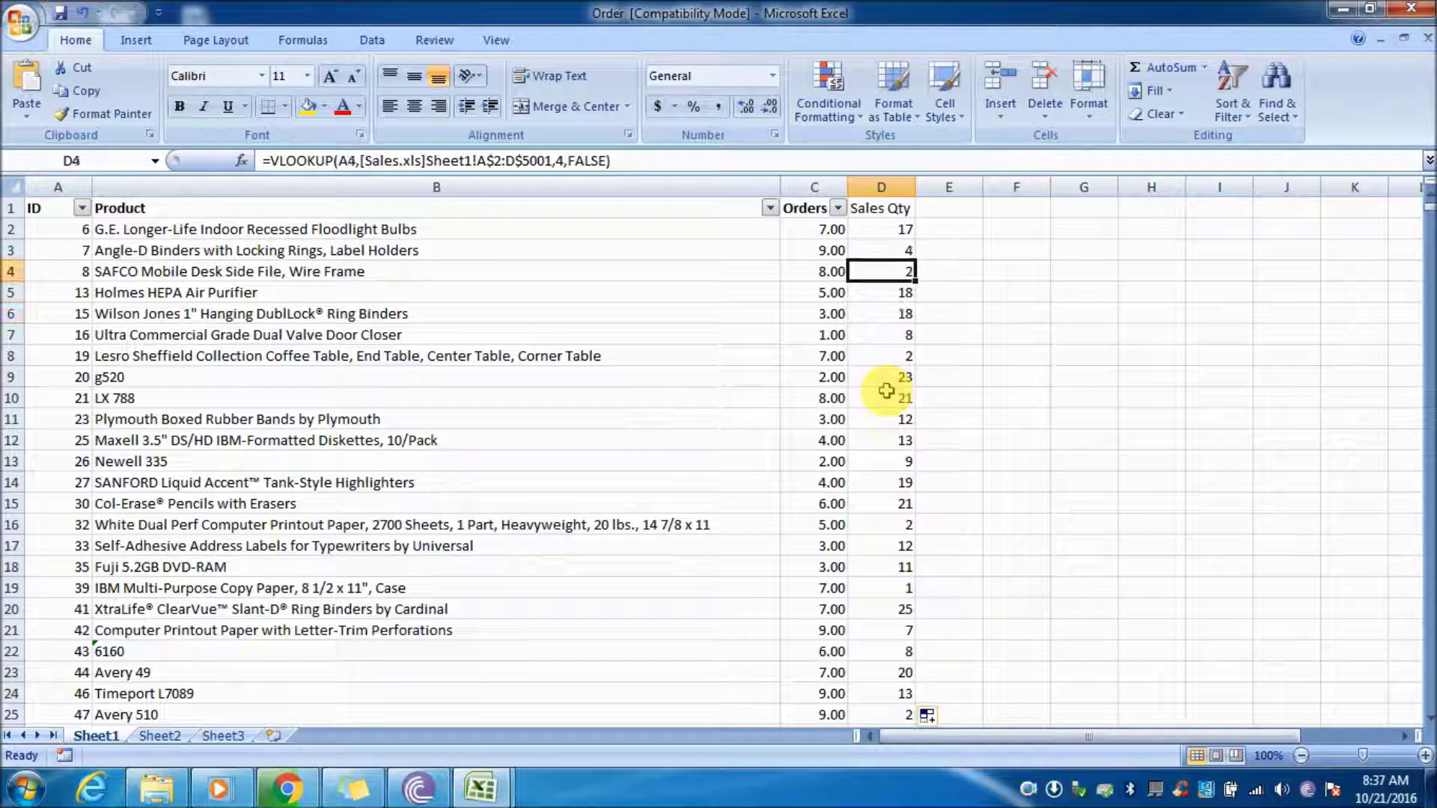
# Step: Add a 'Stock' header in E1 and enter =C2-D2 in E2
pyautogui.press('Up')
pyautogui.press('Up')
pyautogui.press('Up')
pyautogui.press('Right')
pyautogui.write('Sto')
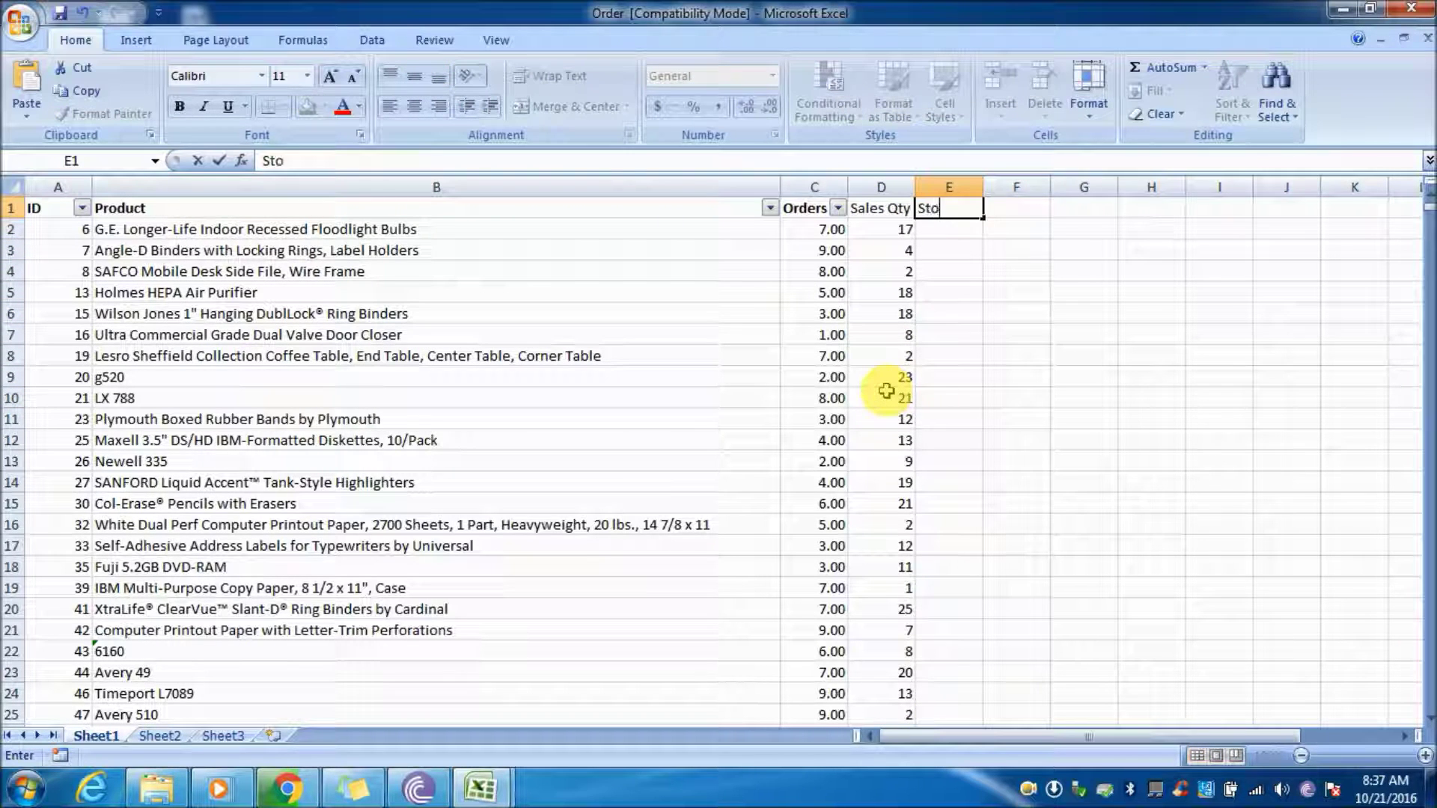
pyautogui.press('Return')
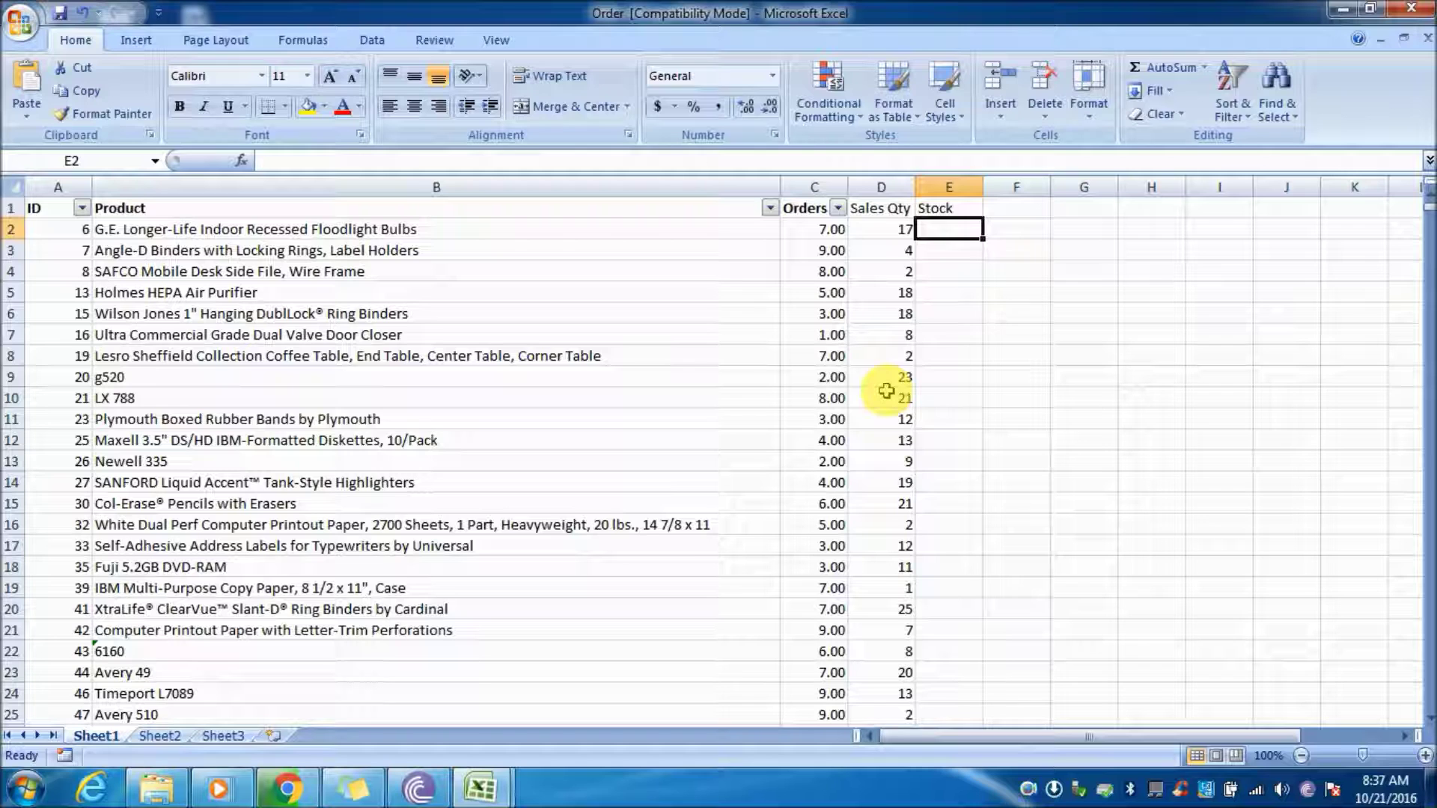
pyautogui.write('=')
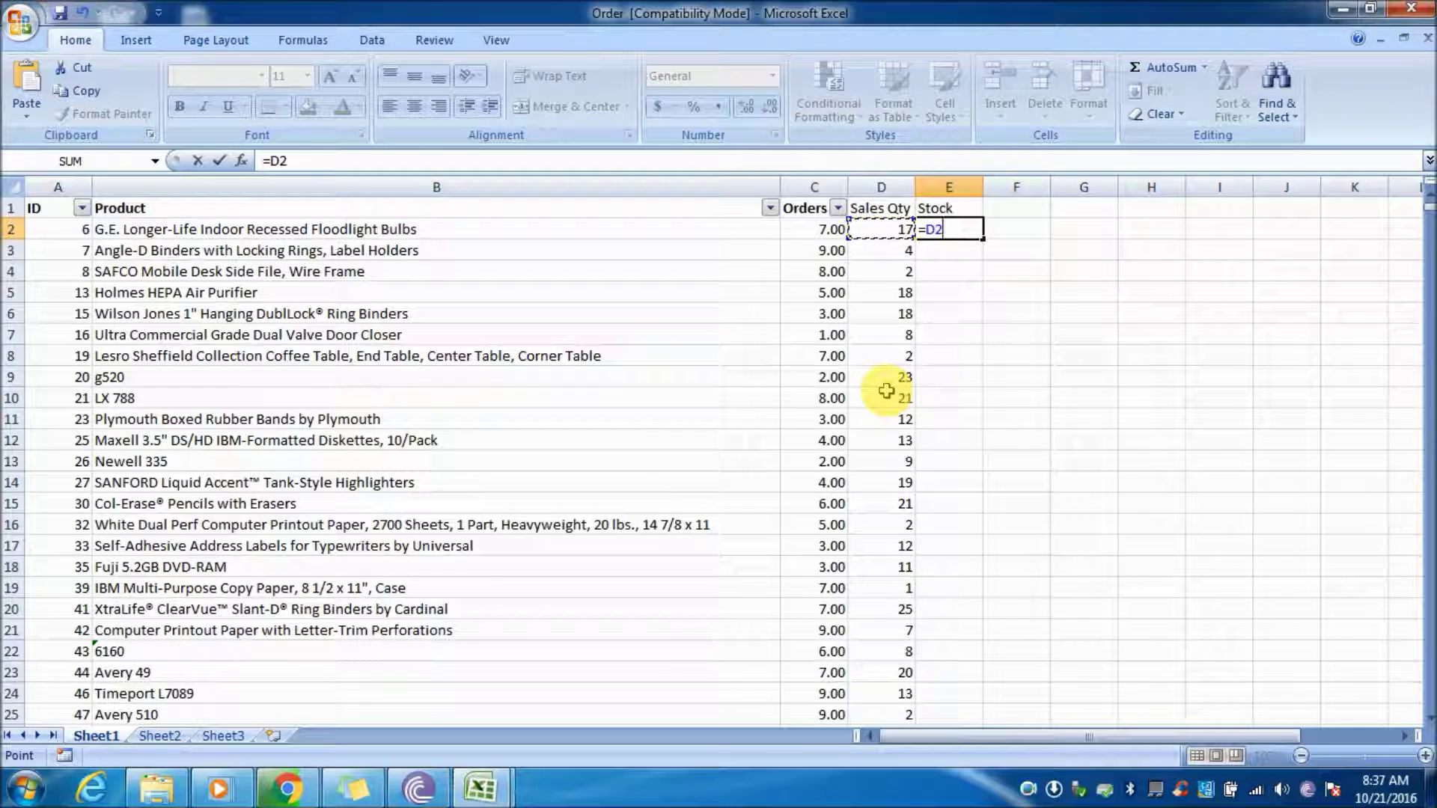
pyautogui.press('Left')
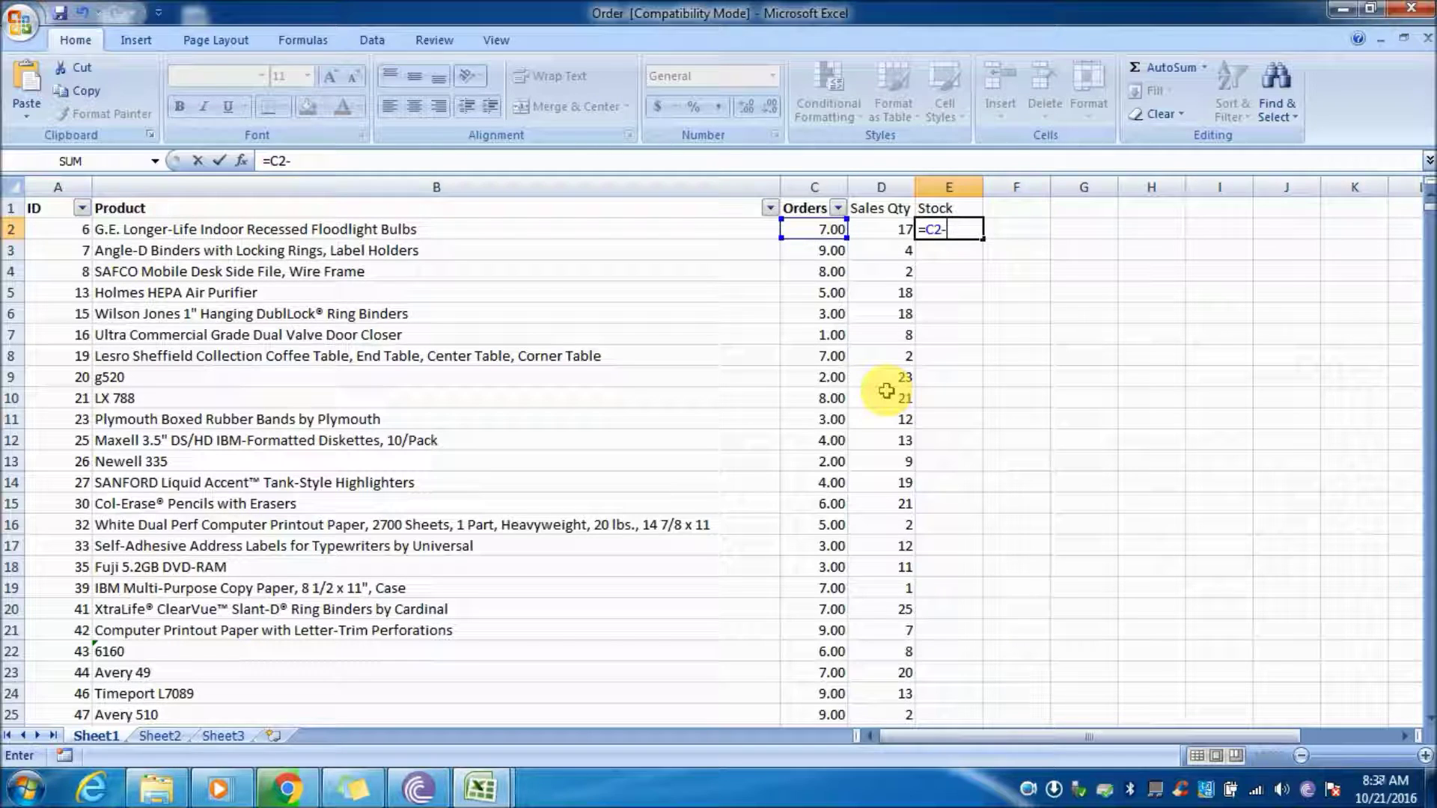
pyautogui.press('Left')
pyautogui.press('Return')
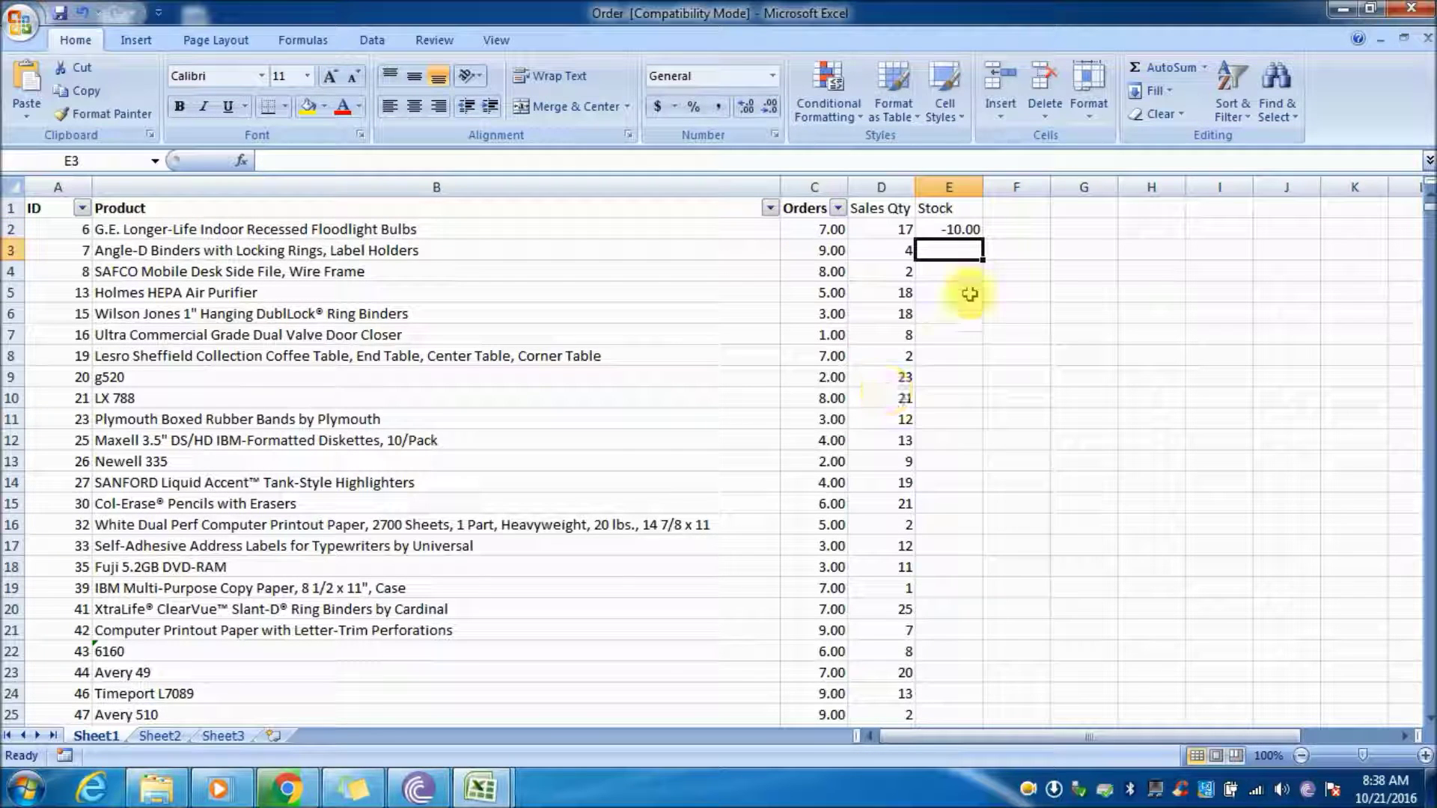
# Step: Fill =C2-D2 down column E through row 1621 and check the Stock values
pyautogui.click(948, 227)
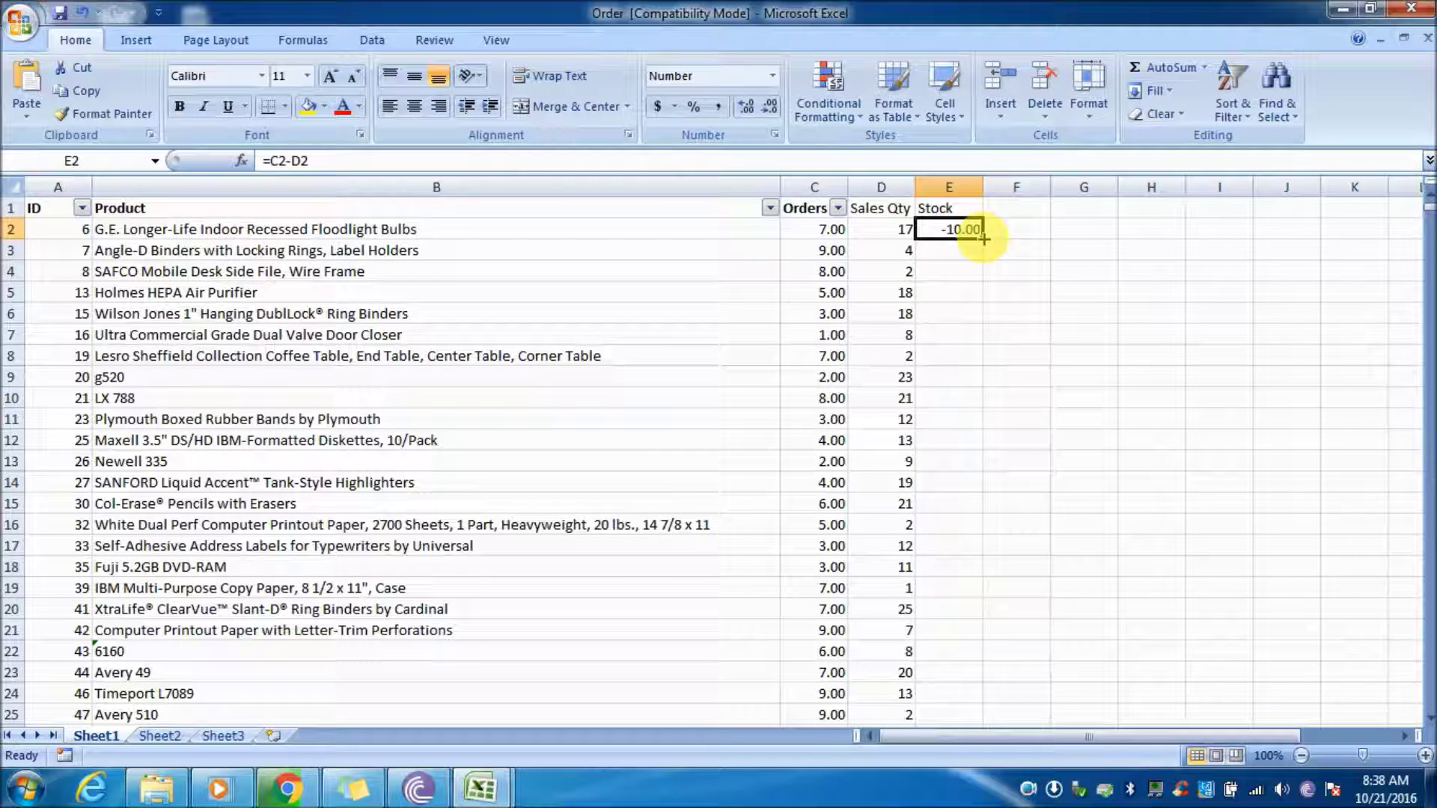
pyautogui.doubleClick(983, 238)
pyautogui.click(951, 293)
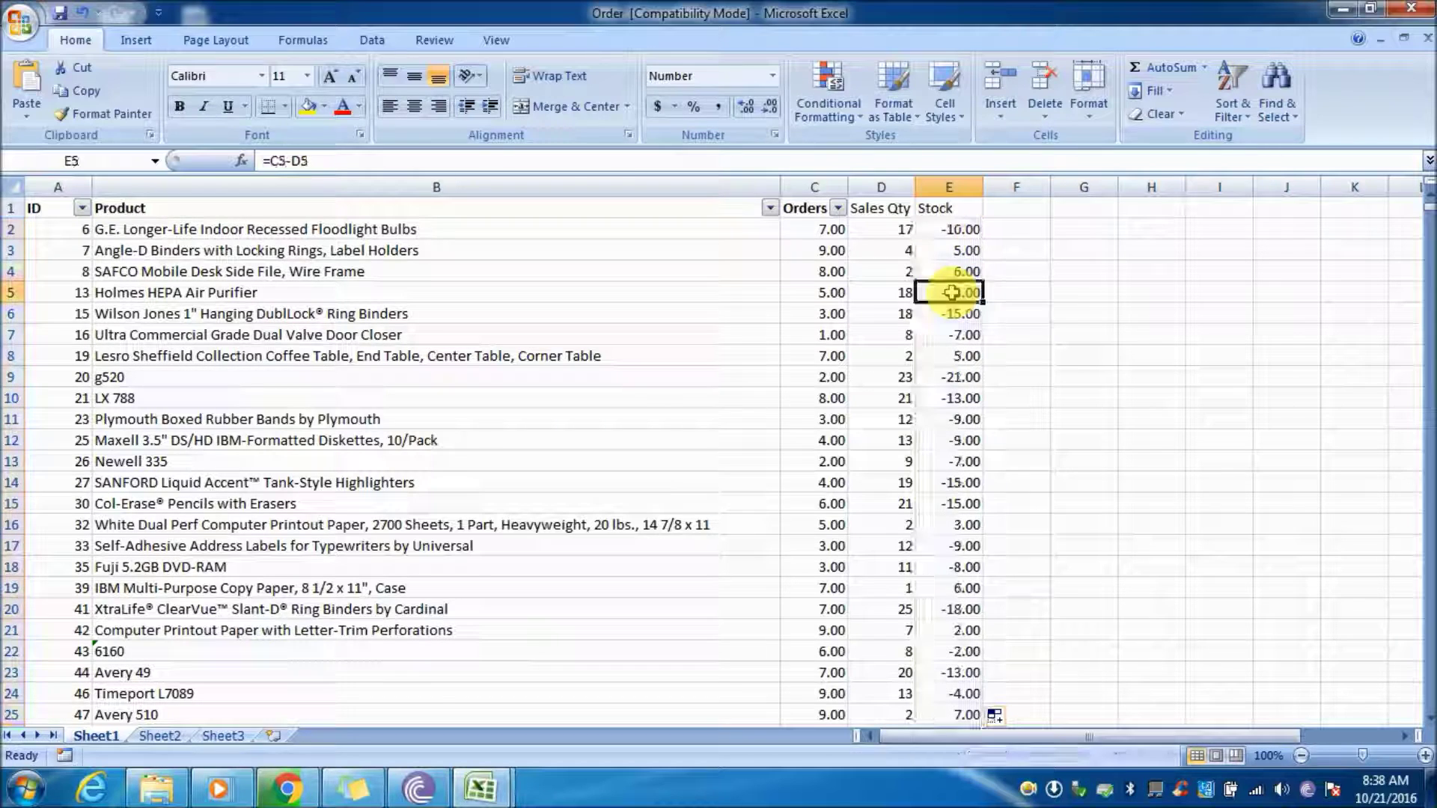
pyautogui.press('Up')
pyautogui.press('Up')
pyautogui.press('Up')
pyautogui.press('Up')
pyautogui.hotkey('ctrl', 'Down')
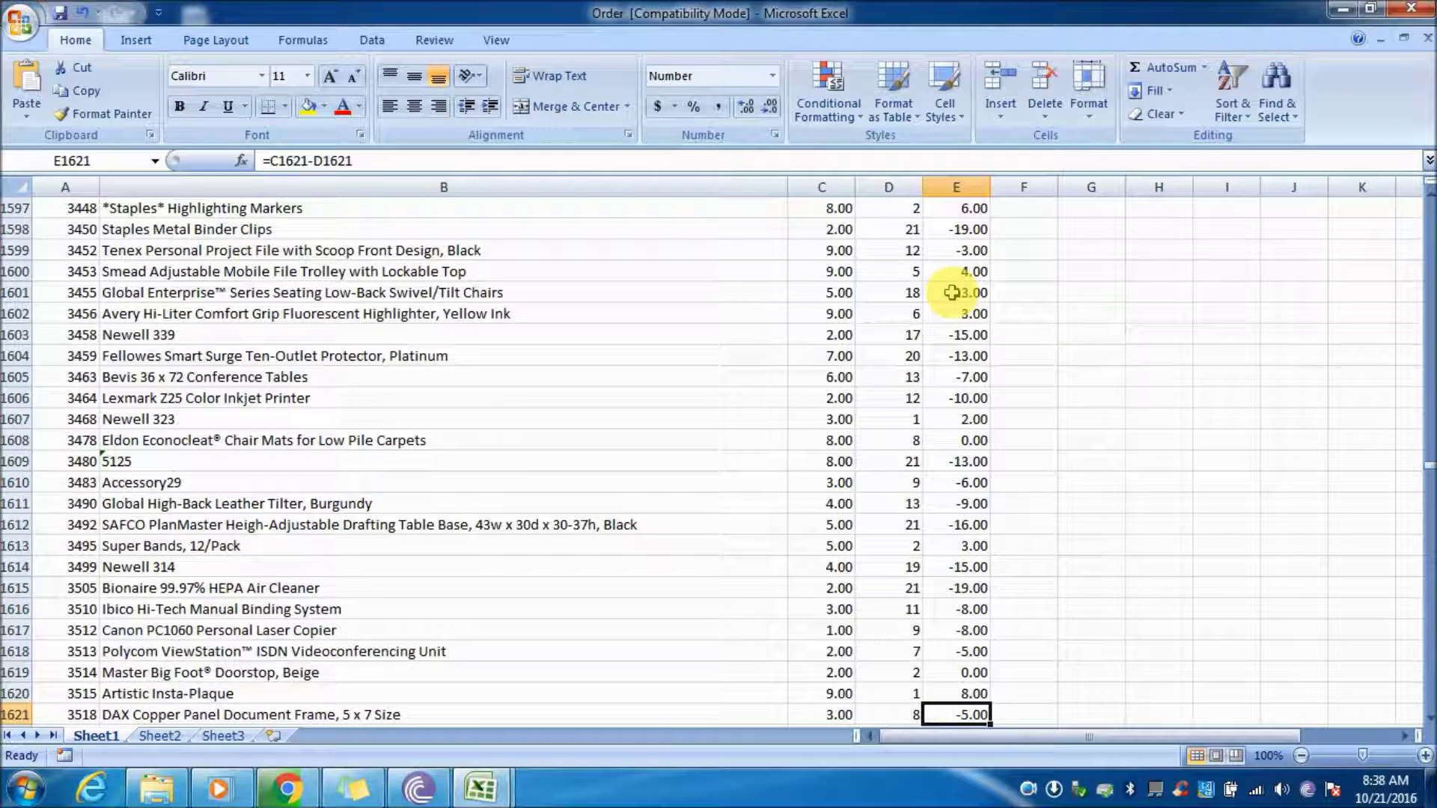
pyautogui.press('Left')
pyautogui.hotkey('ctrl', 'Up')
pyautogui.press('Right')
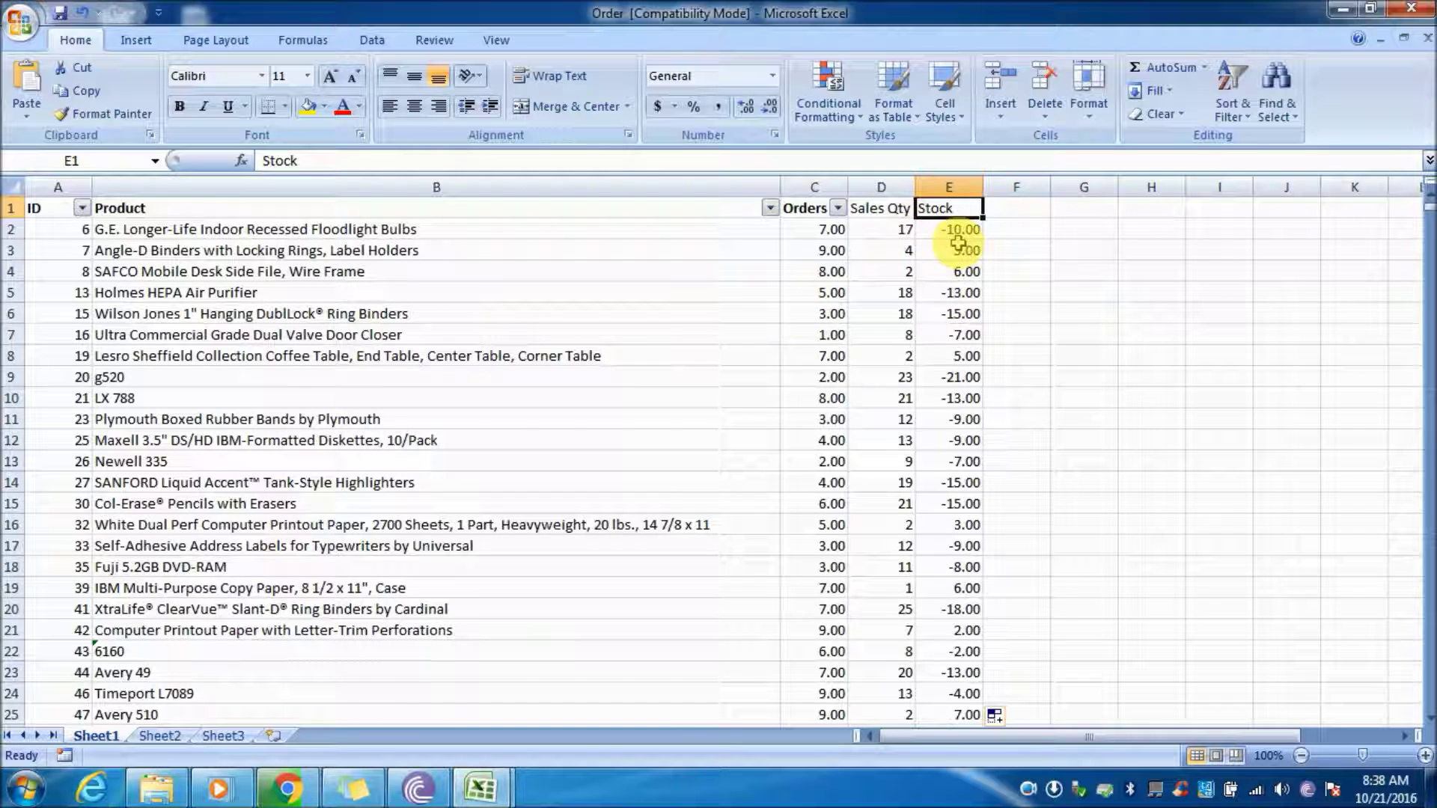
pyautogui.press('Down')
pyautogui.press('Down')
pyautogui.press('Down')
pyautogui.press('Down')
pyautogui.press('Down')
pyautogui.press('Up')
pyautogui.press('Up')
pyautogui.press('Up')
pyautogui.press('Up')
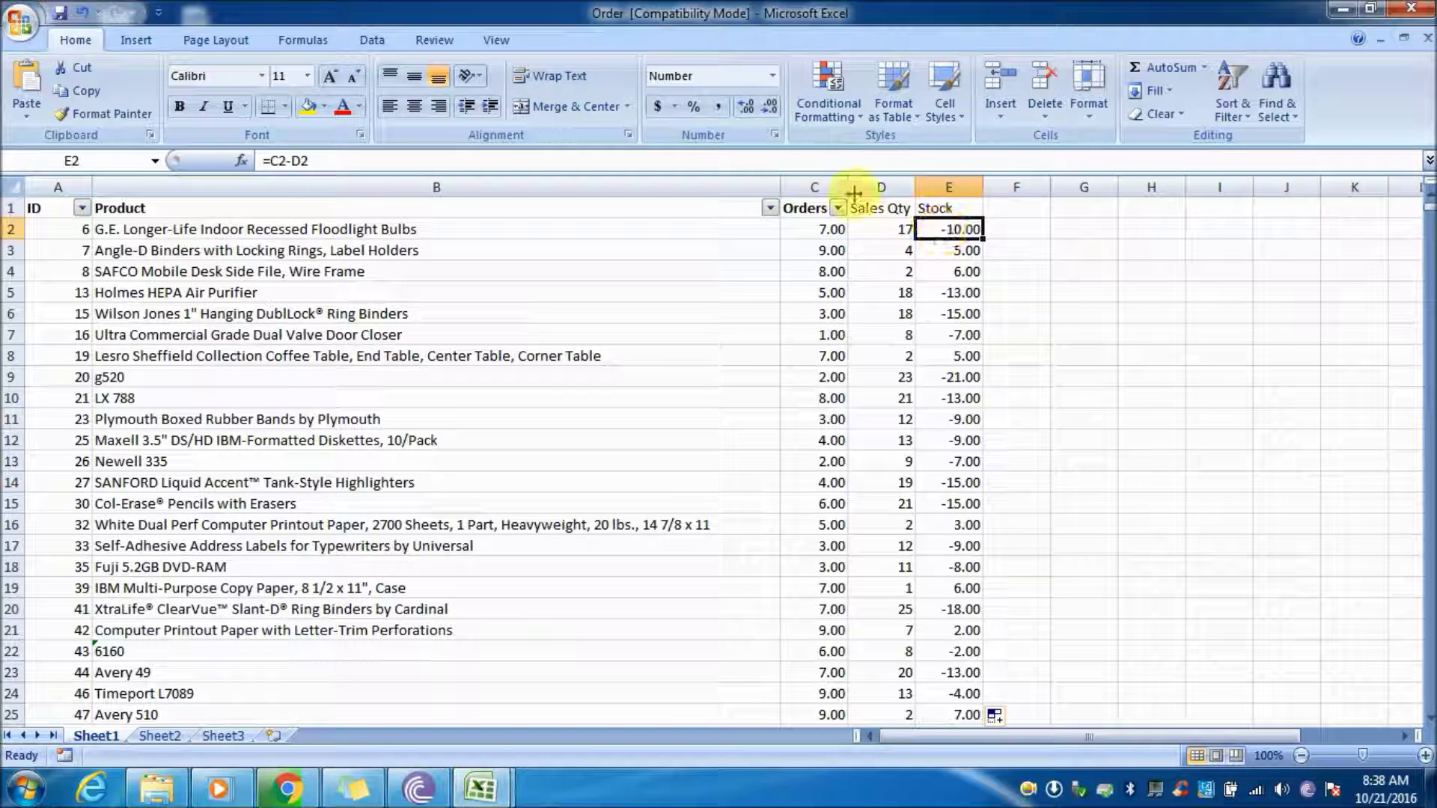
# Step: Copy columns D:E and paste them into column F as values only
pyautogui.moveTo(870, 186); pyautogui.dragTo(932, 189)
pyautogui.rightClick(935, 191)
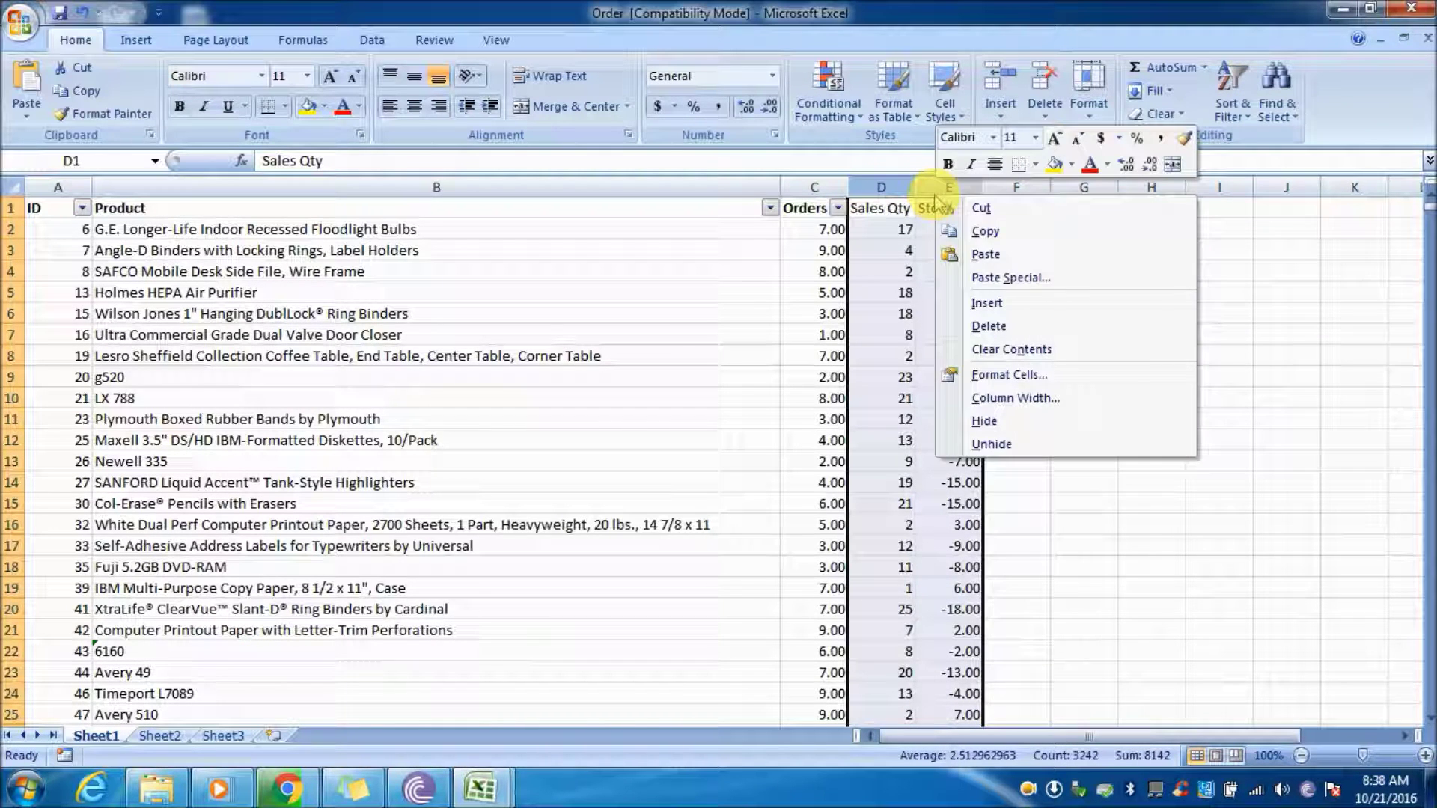
pyautogui.click(979, 233)
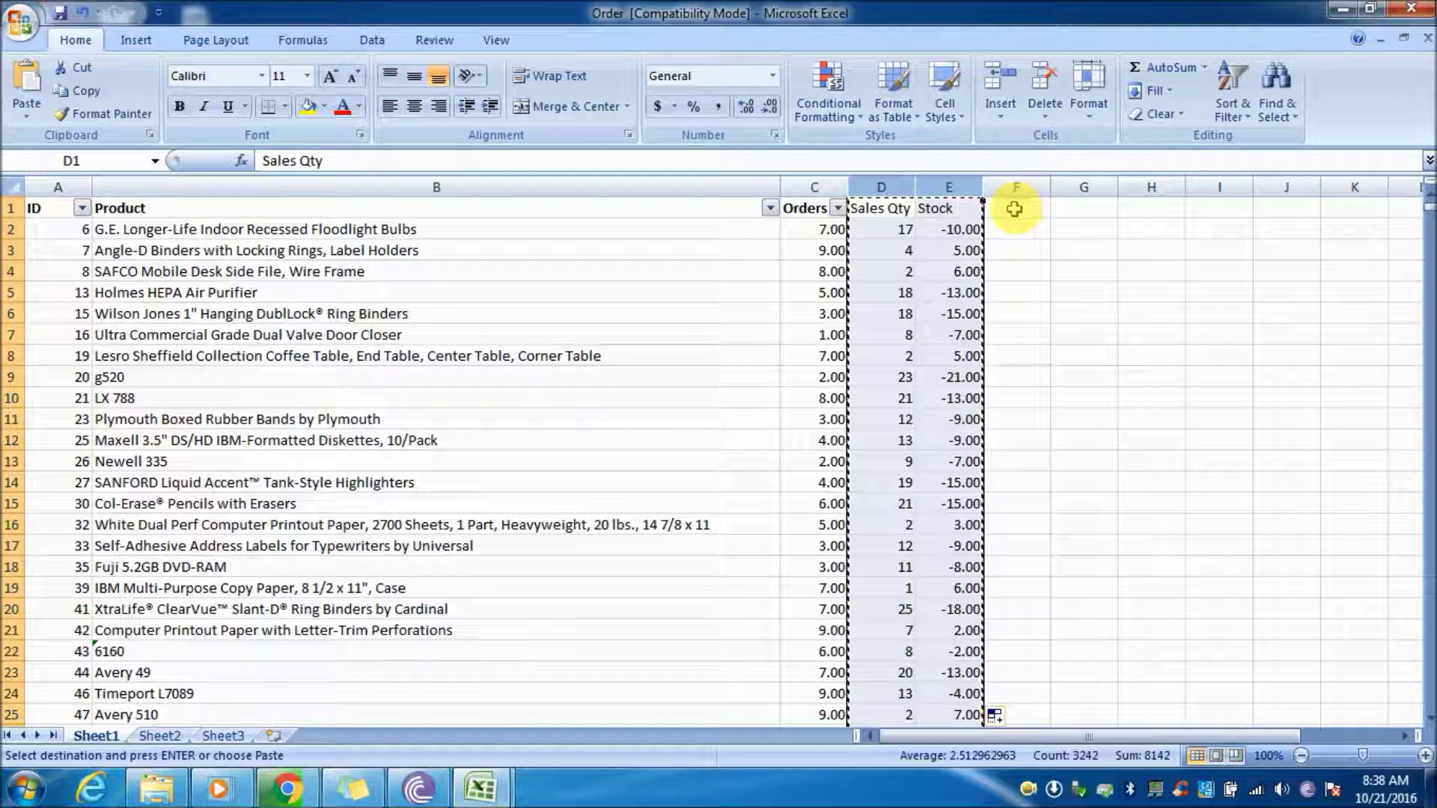
pyautogui.rightClick(1008, 190)
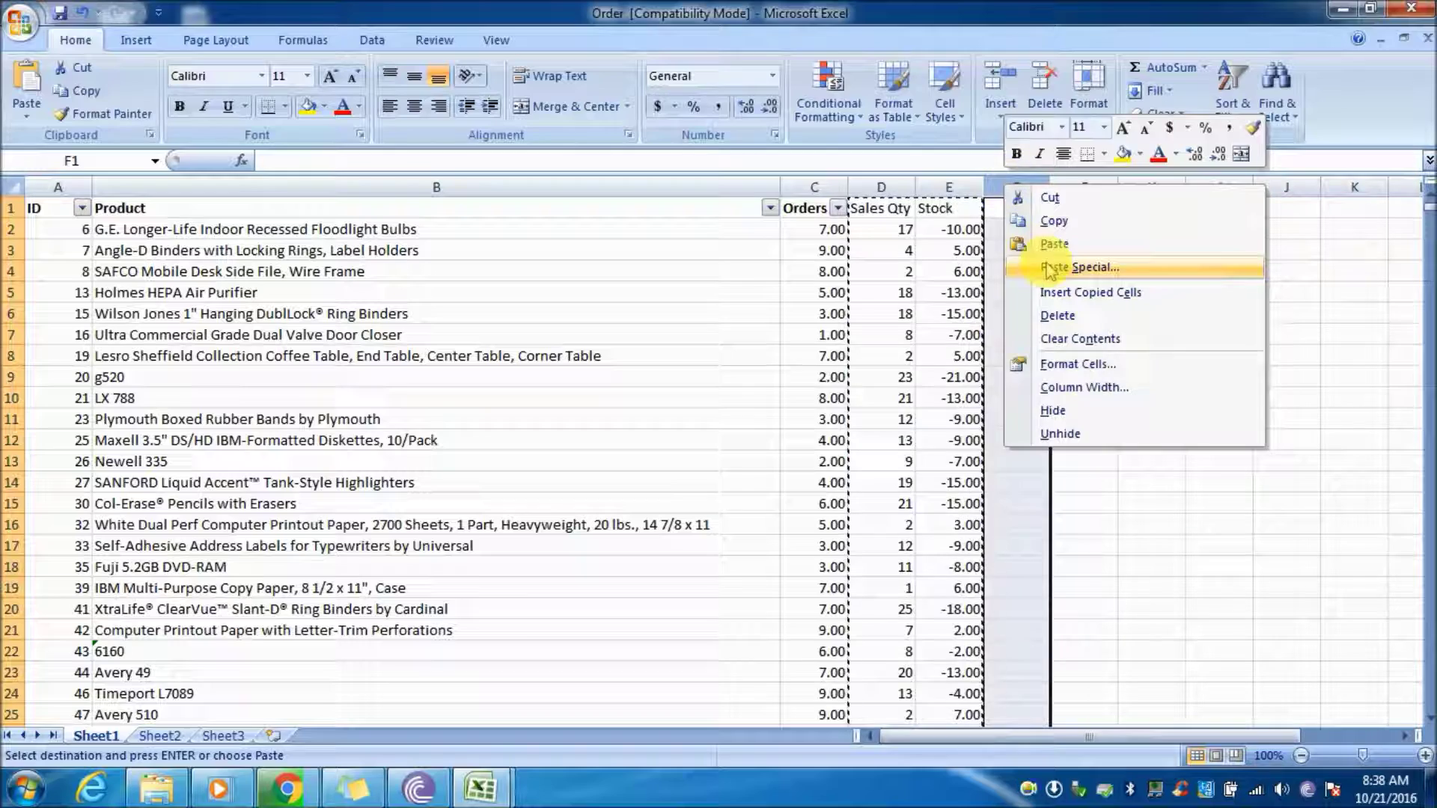
pyautogui.click(1088, 288)
pyautogui.click(889, 187)
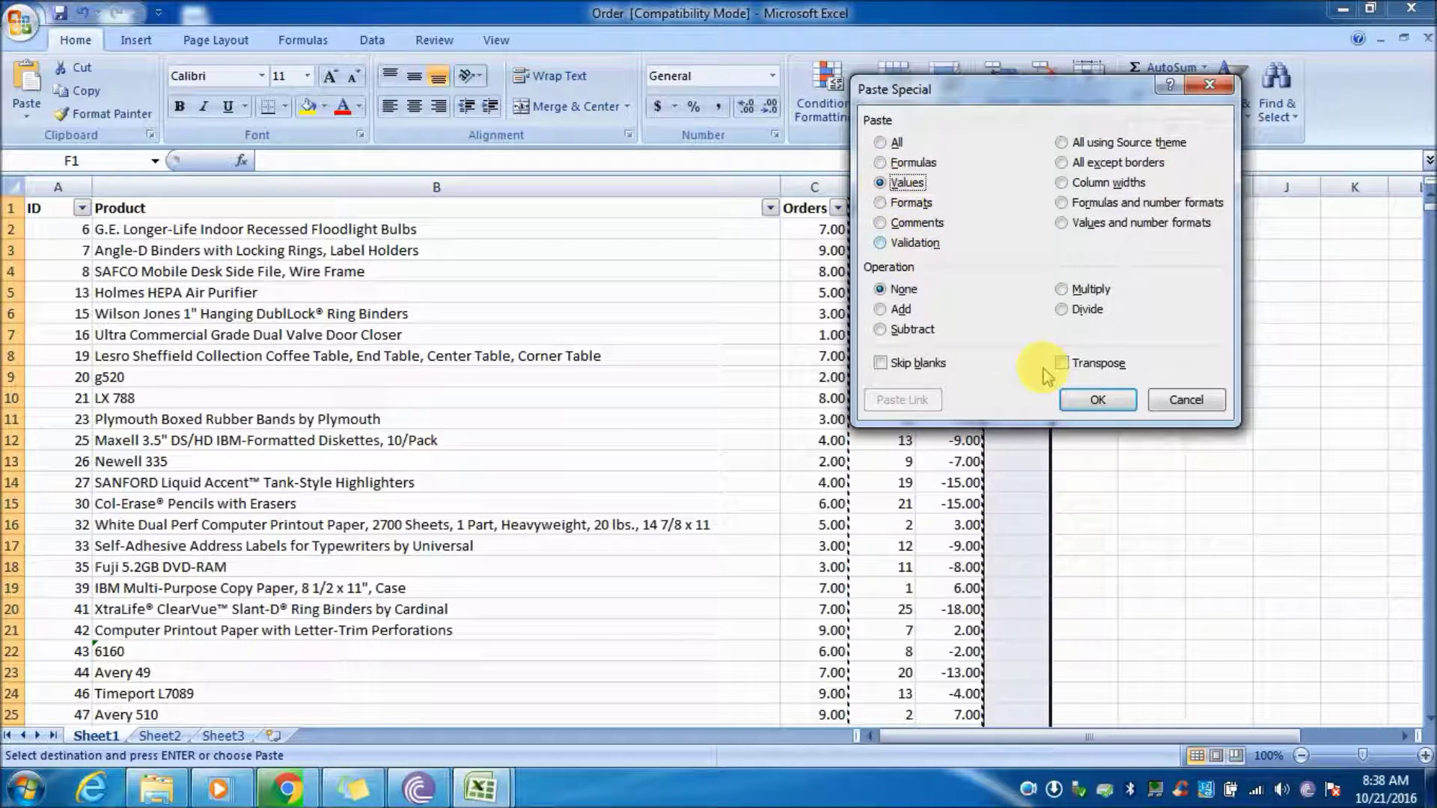
pyautogui.click(1097, 400)
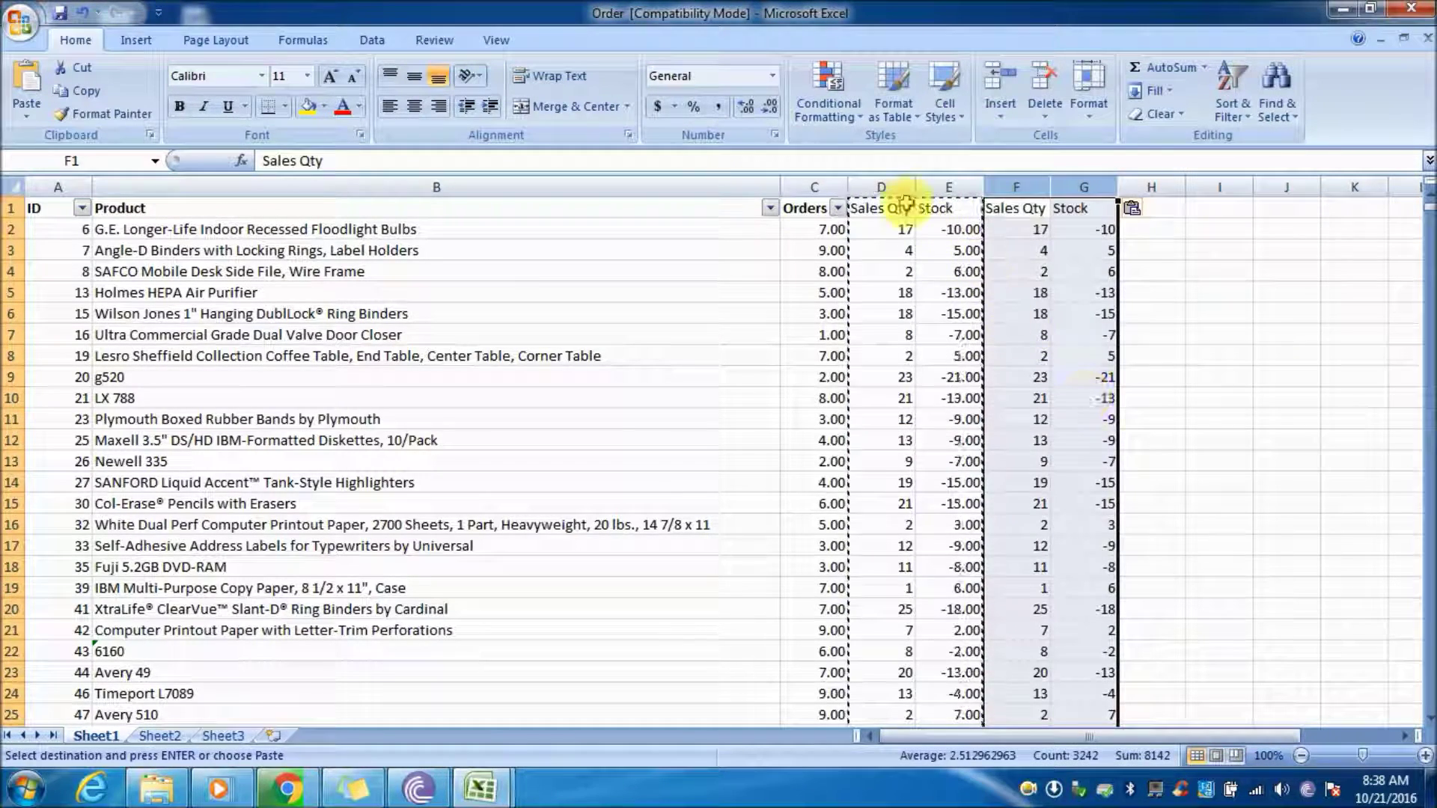
# Step: Delete the original formula columns D:E so the values shift left, showing -10 in E2
pyautogui.moveTo(869, 187); pyautogui.dragTo(934, 186)
pyautogui.rightClick(935, 186)
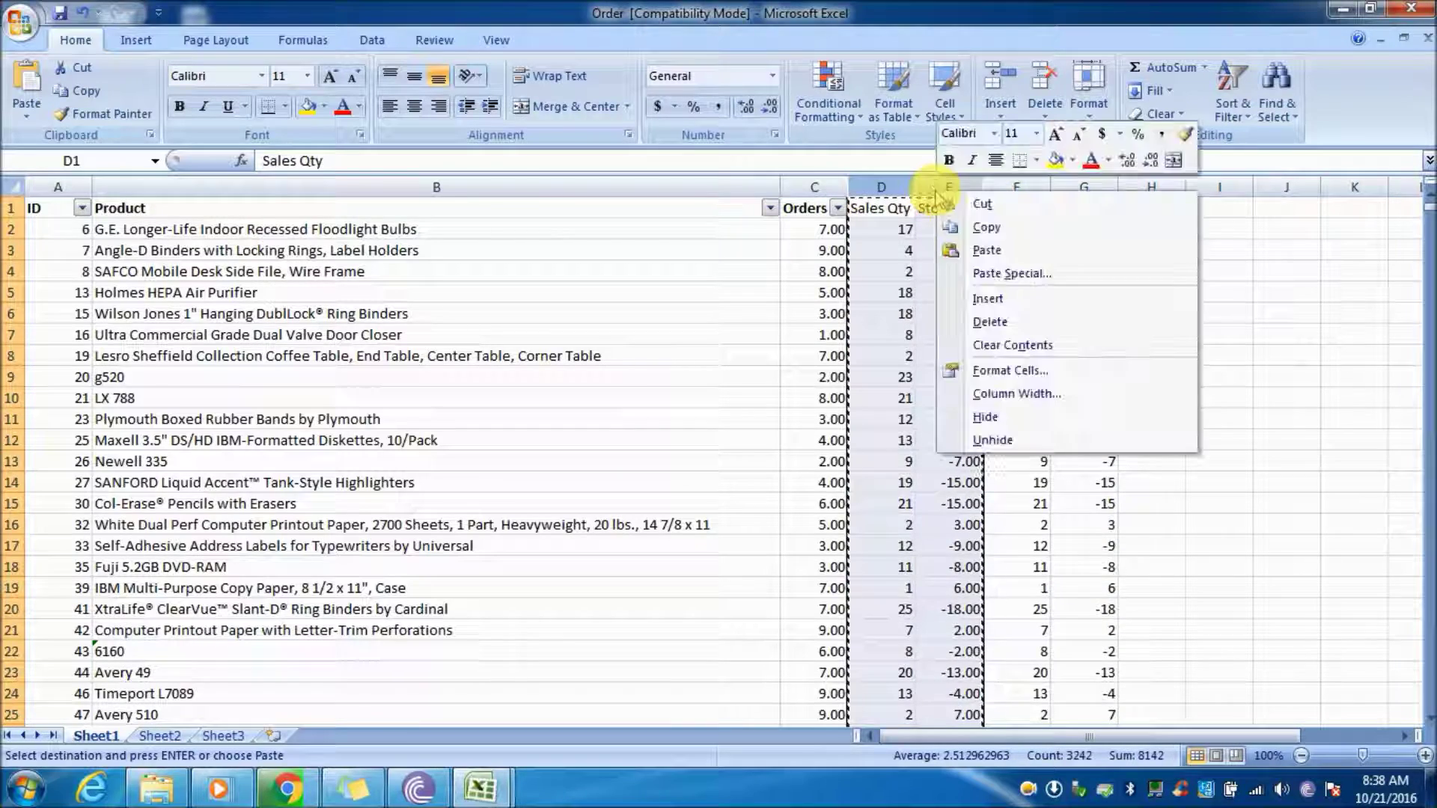
pyautogui.click(973, 317)
pyautogui.click(926, 266)
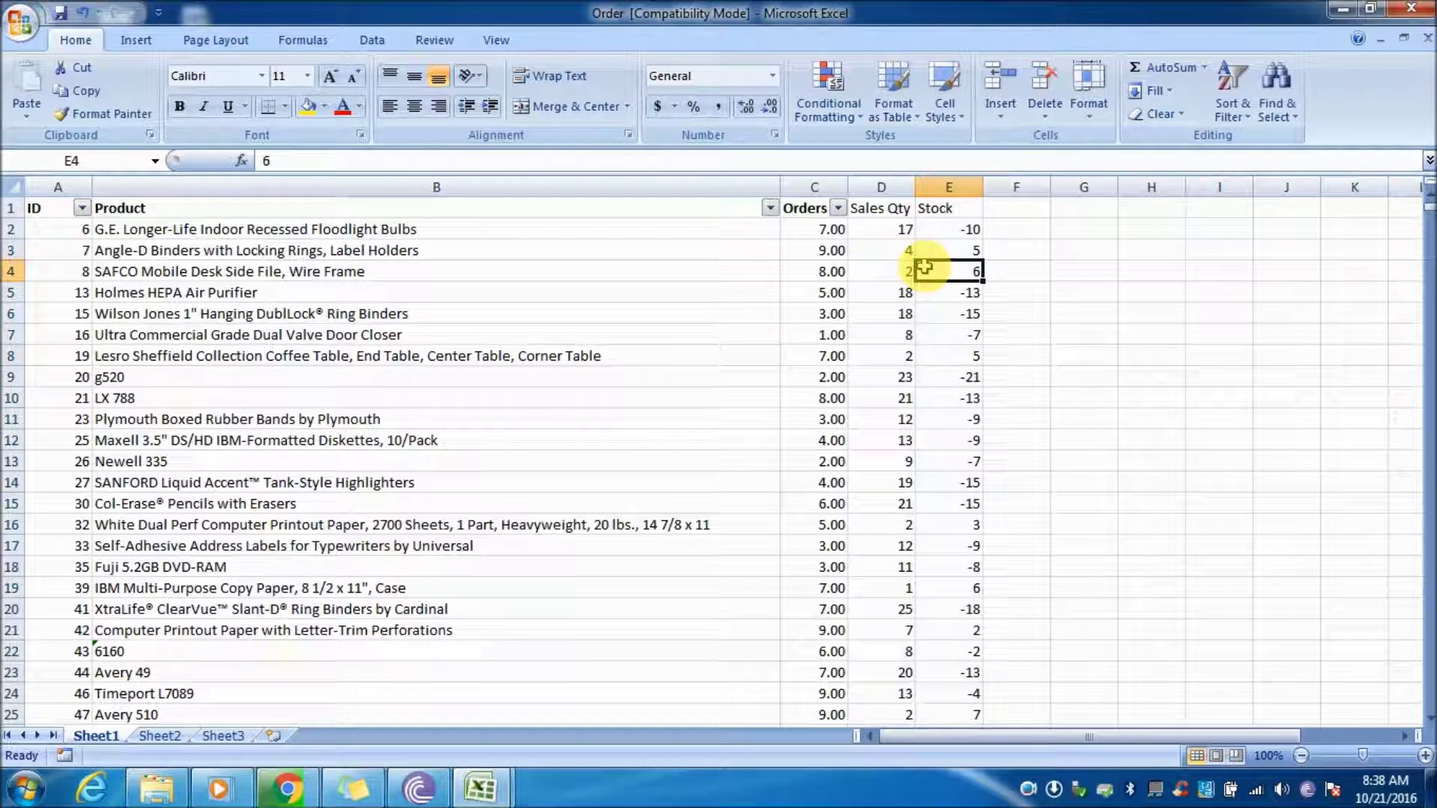
pyautogui.click(883, 250)
pyautogui.click(1005, 231)
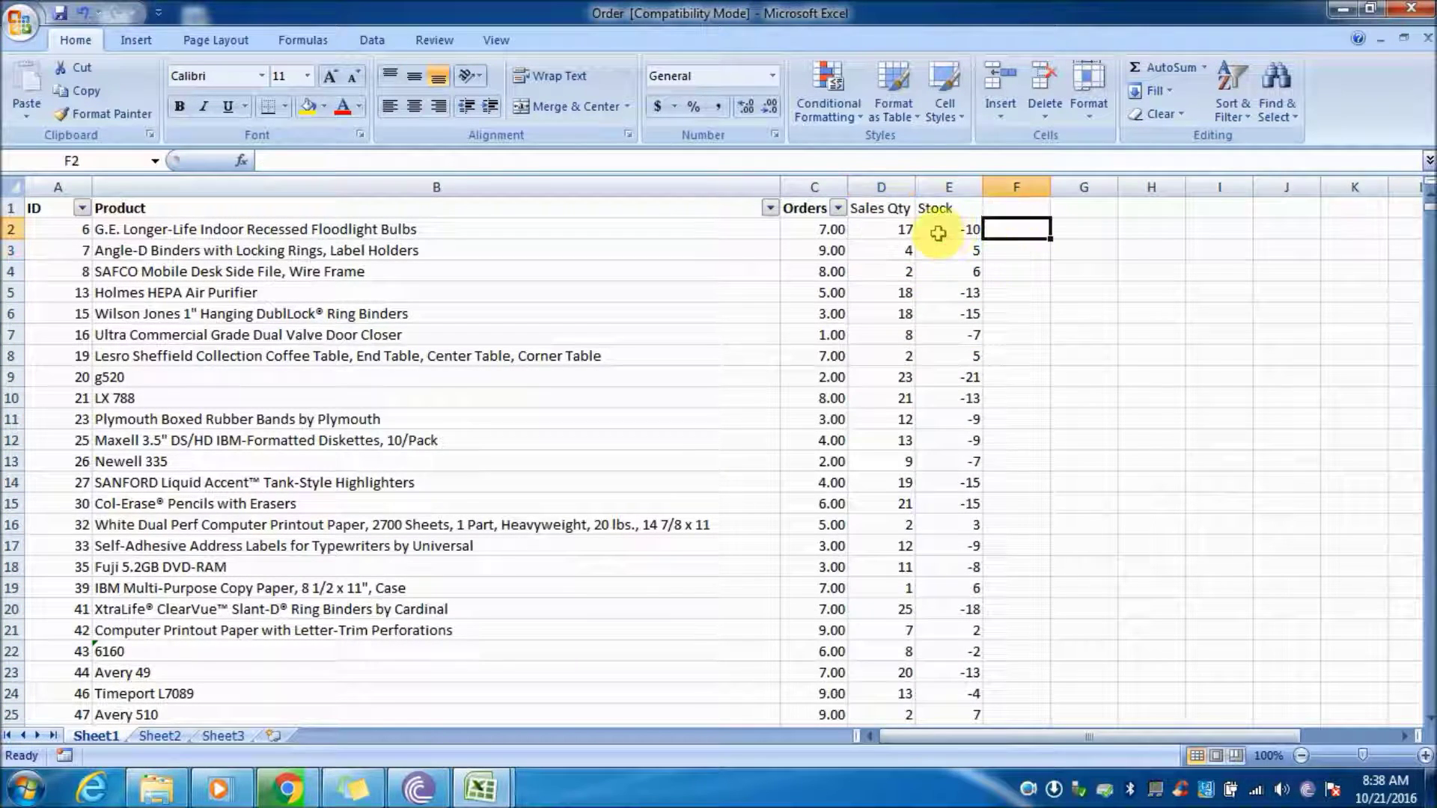
pyautogui.click(938, 233)
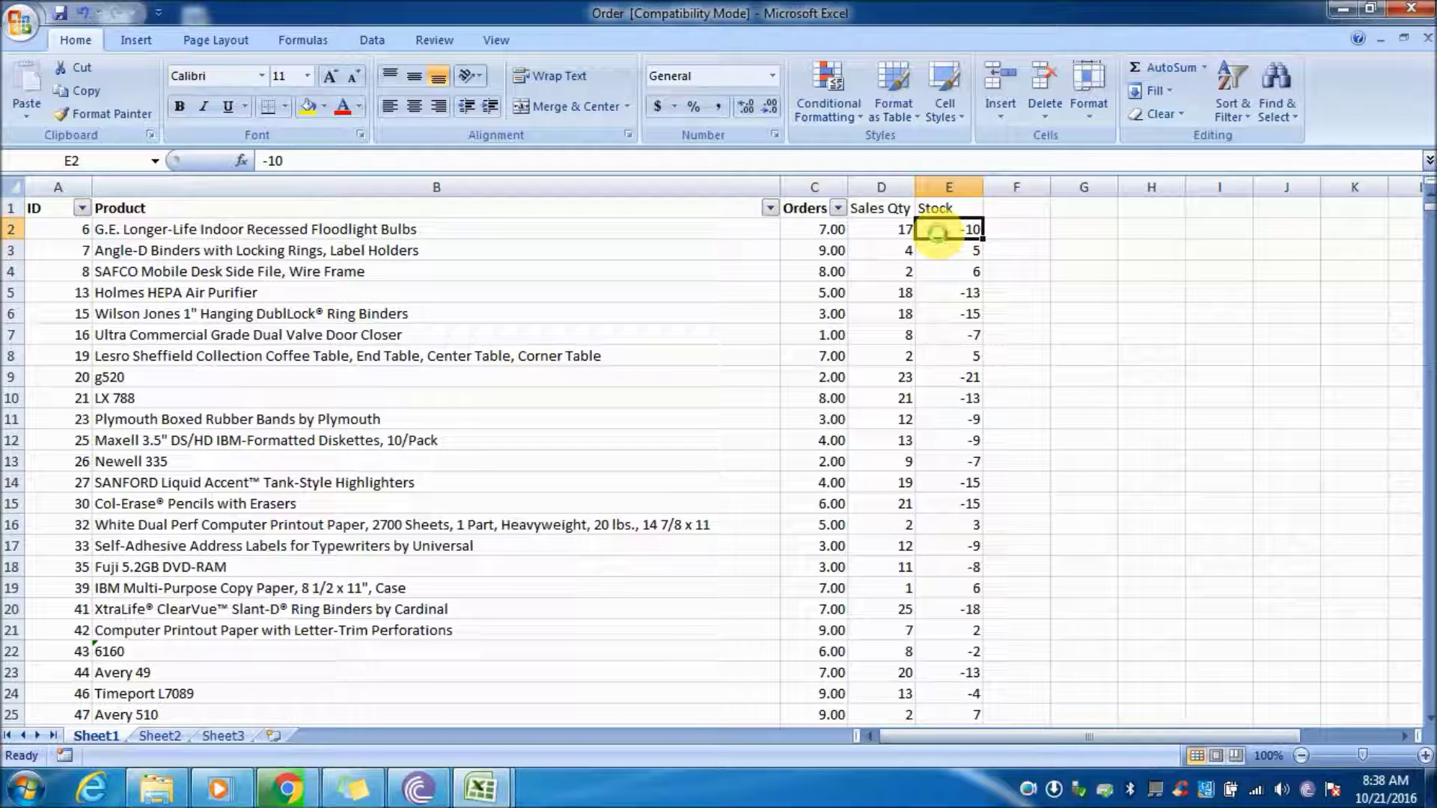
# Step: Type 'Please subscribe my channel for more videos' into cell G10
pyautogui.click(722, 313)
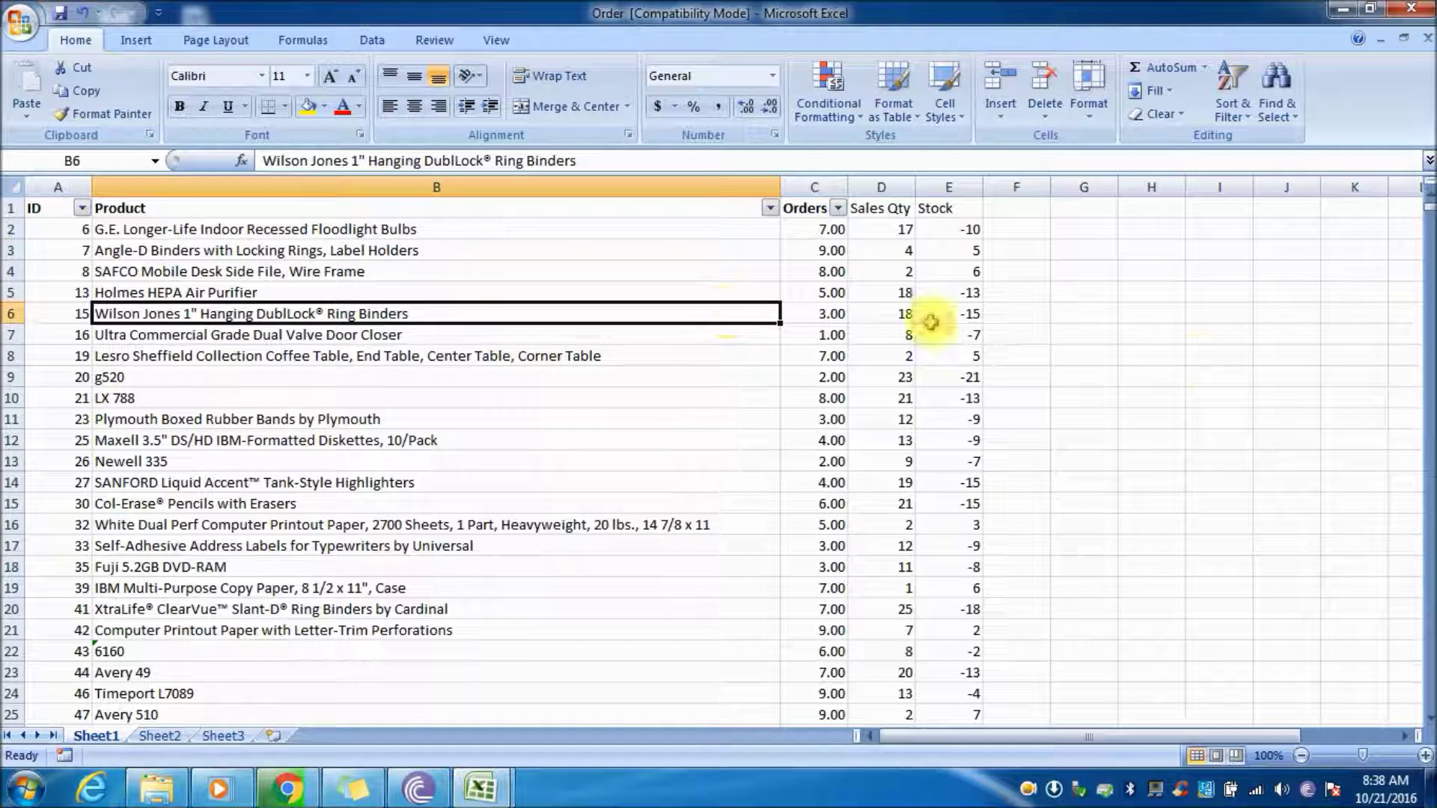
pyautogui.click(1132, 330)
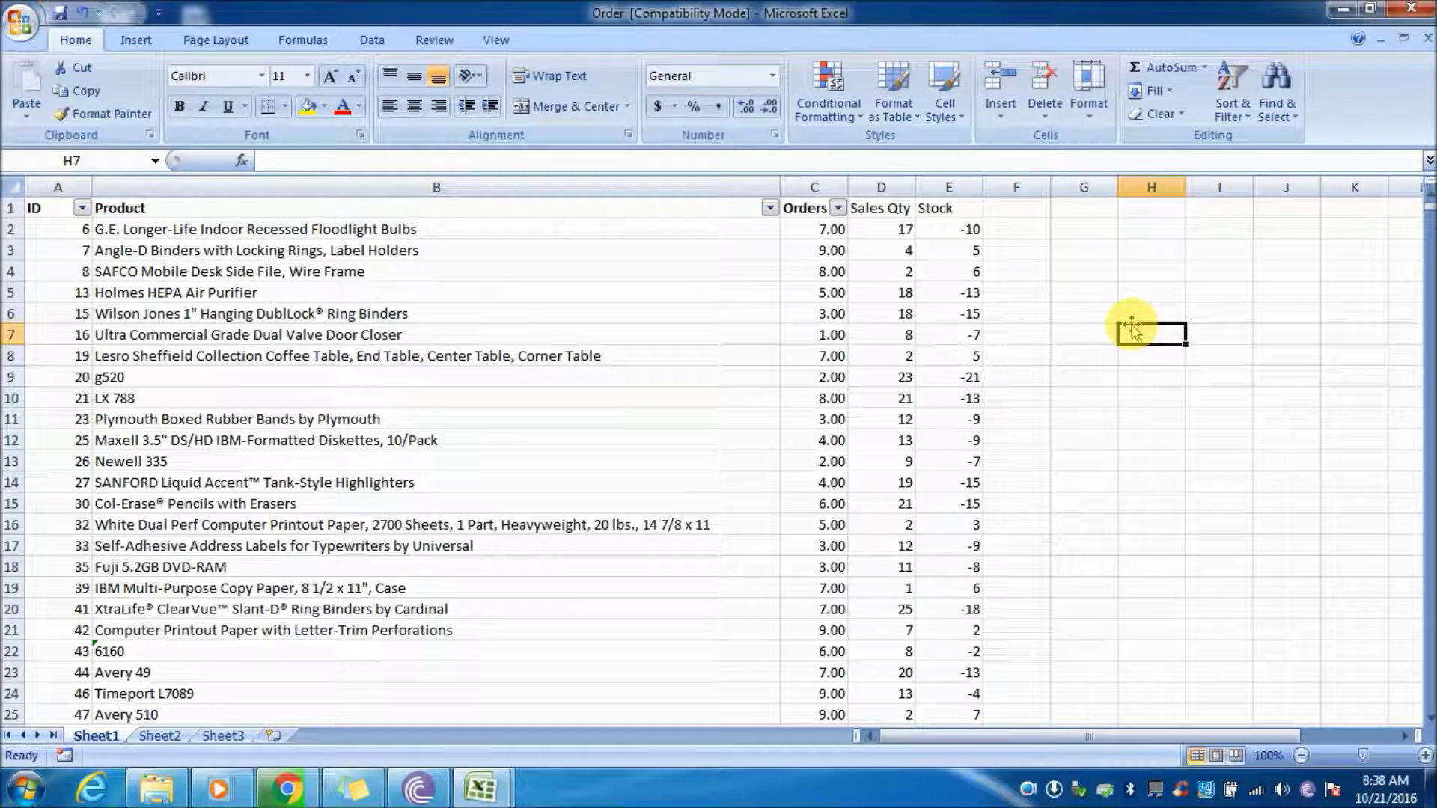
pyautogui.click(1112, 392)
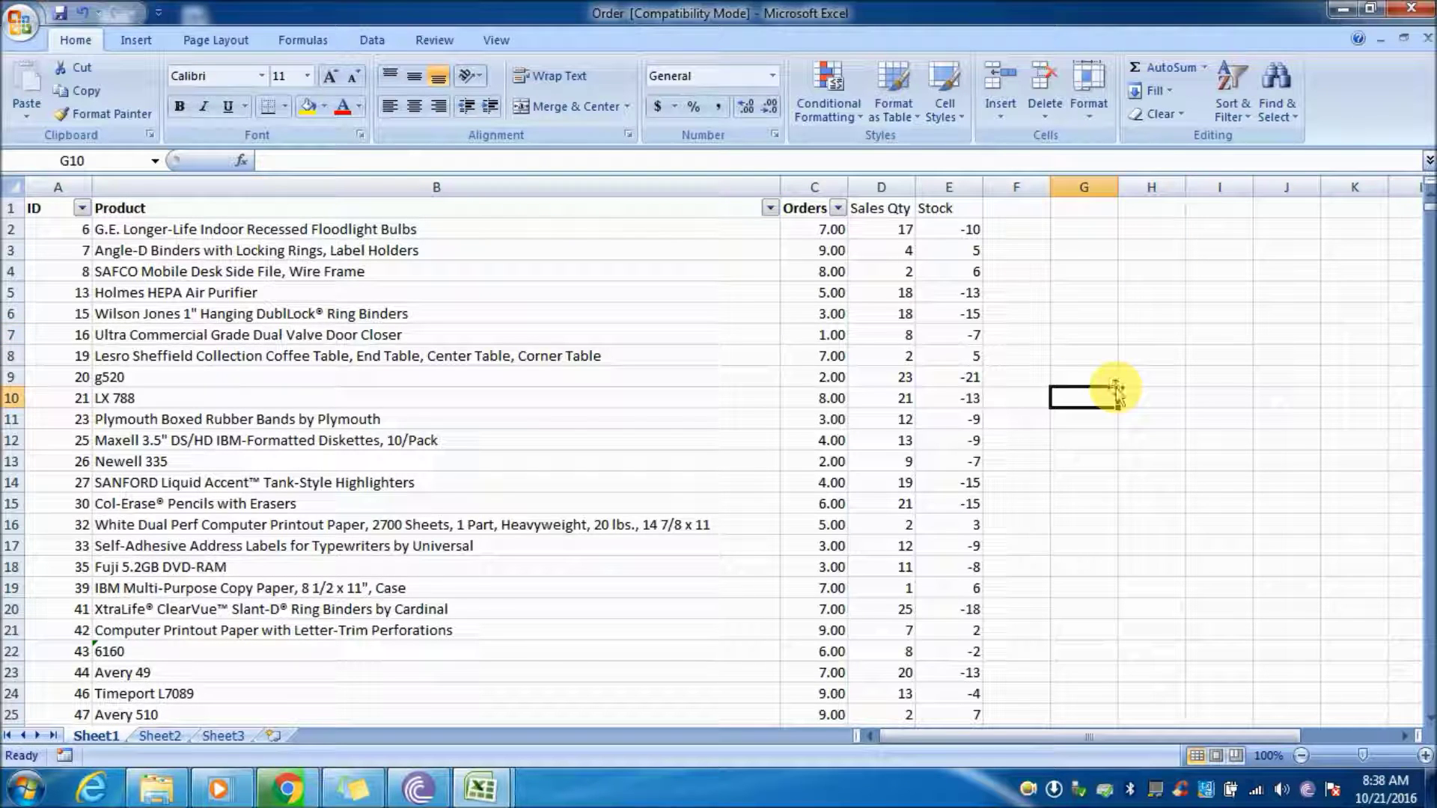
pyautogui.write('P')
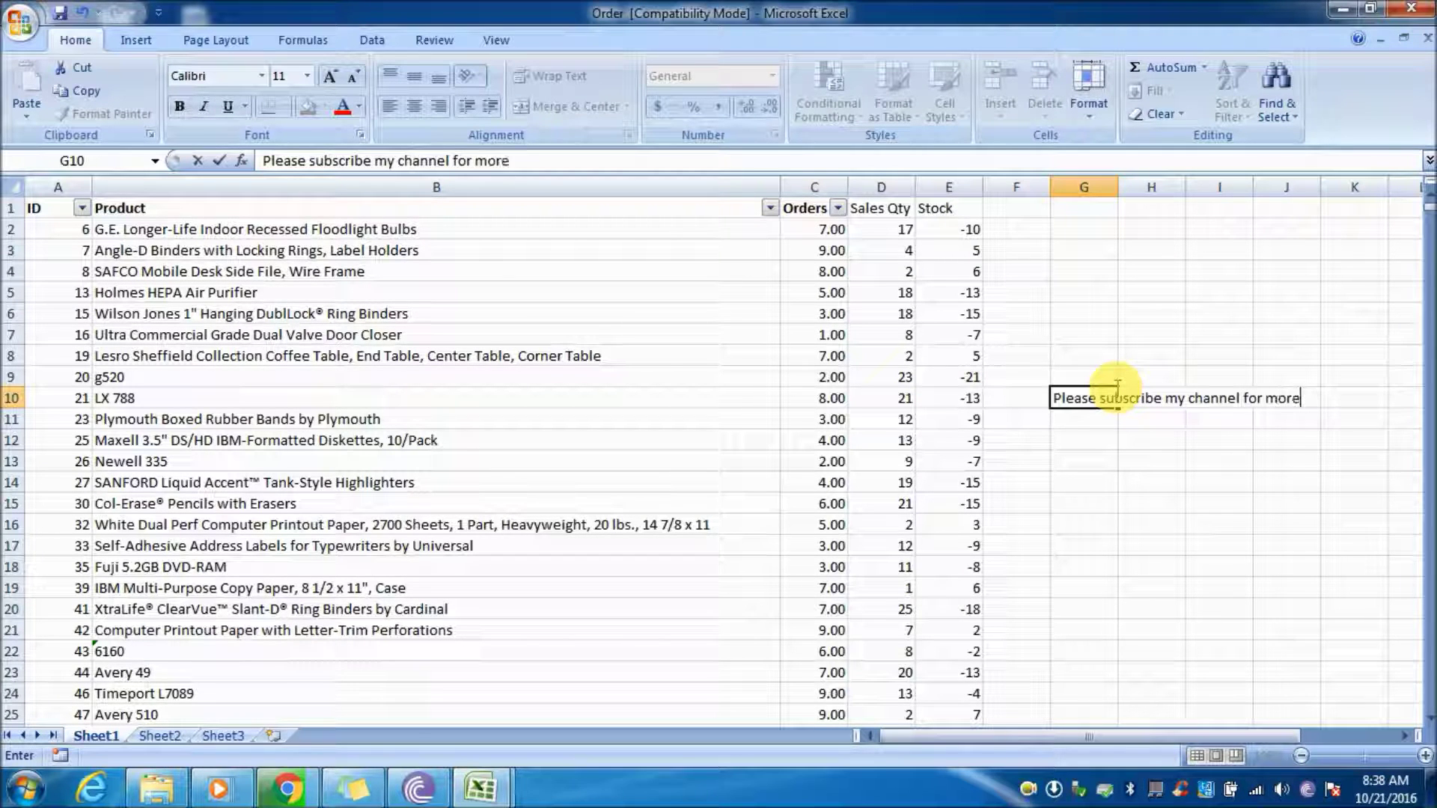
pyautogui.press('Return')
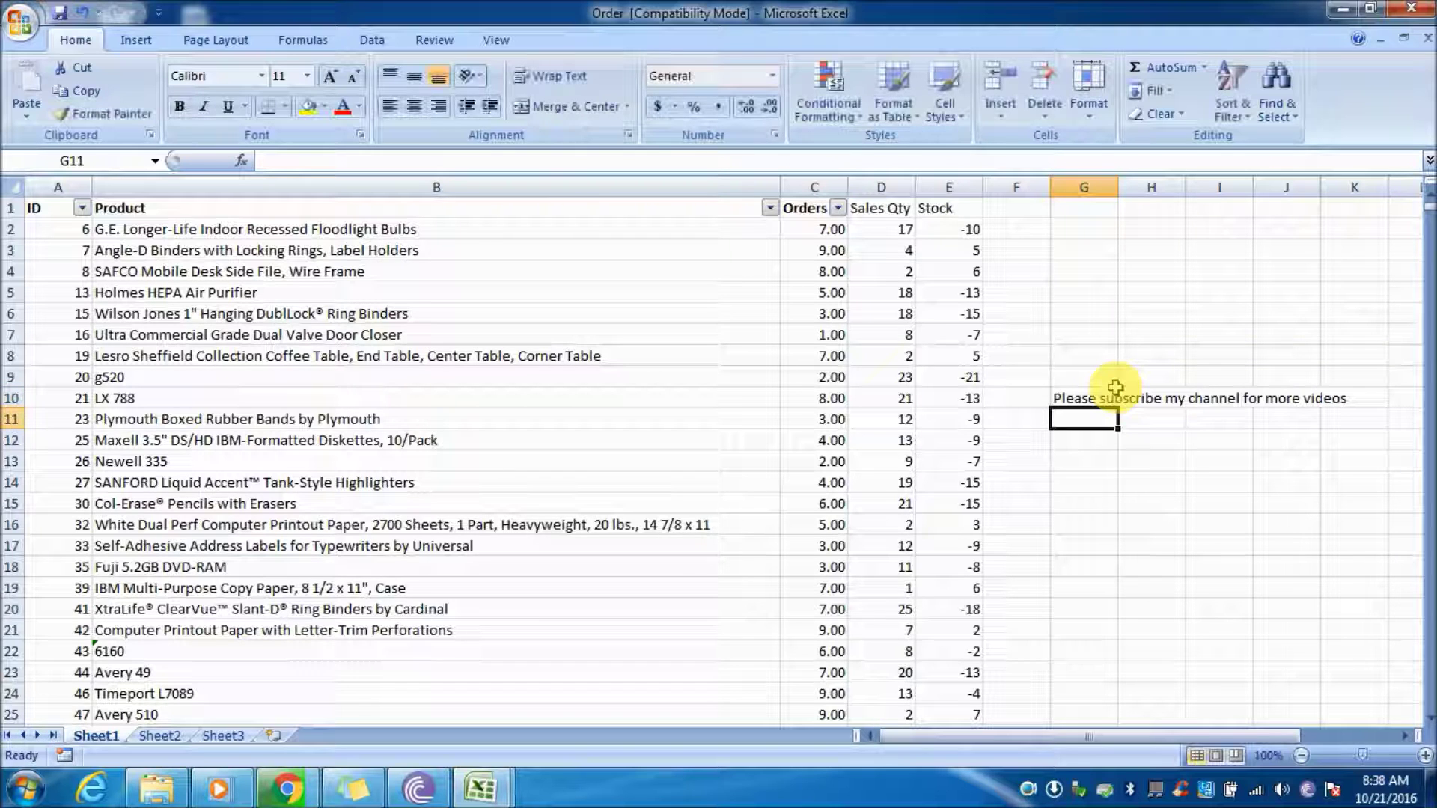